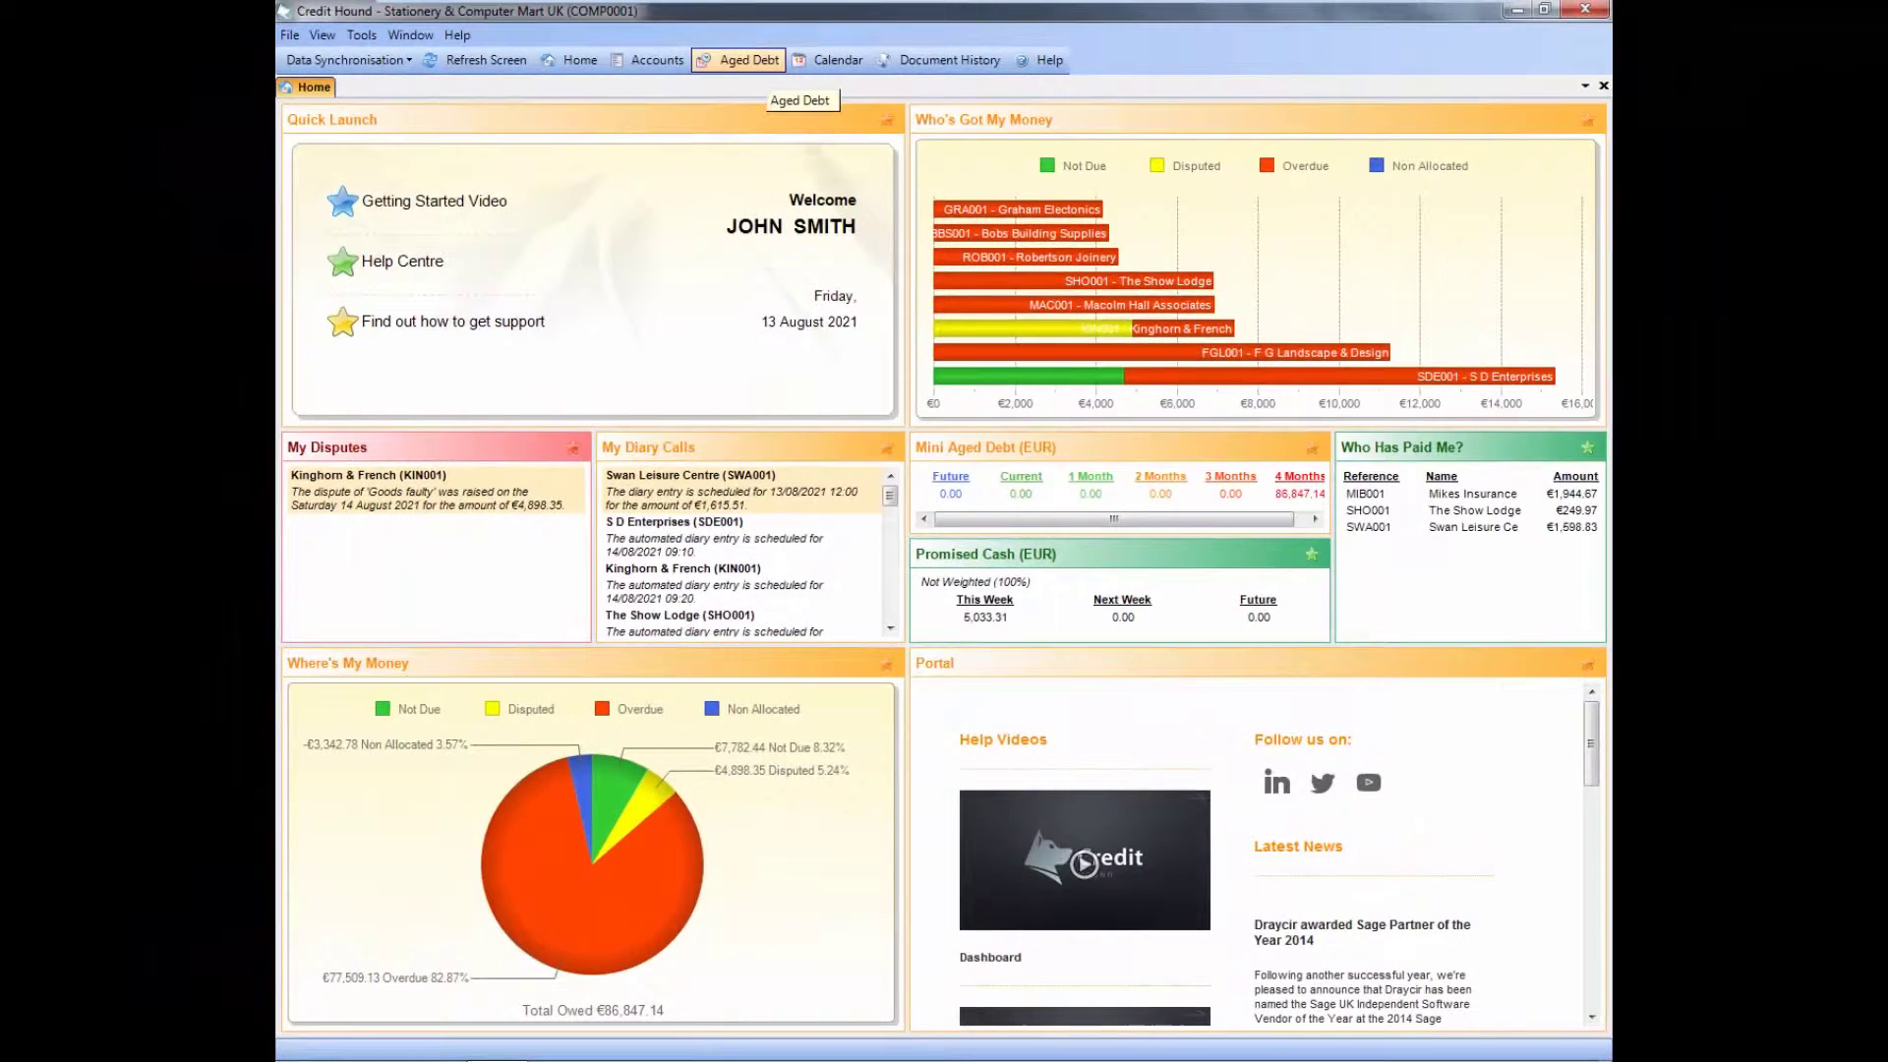
Check the aged debt overview, then show the calendar's diary entries as a list
left_click(749, 60)
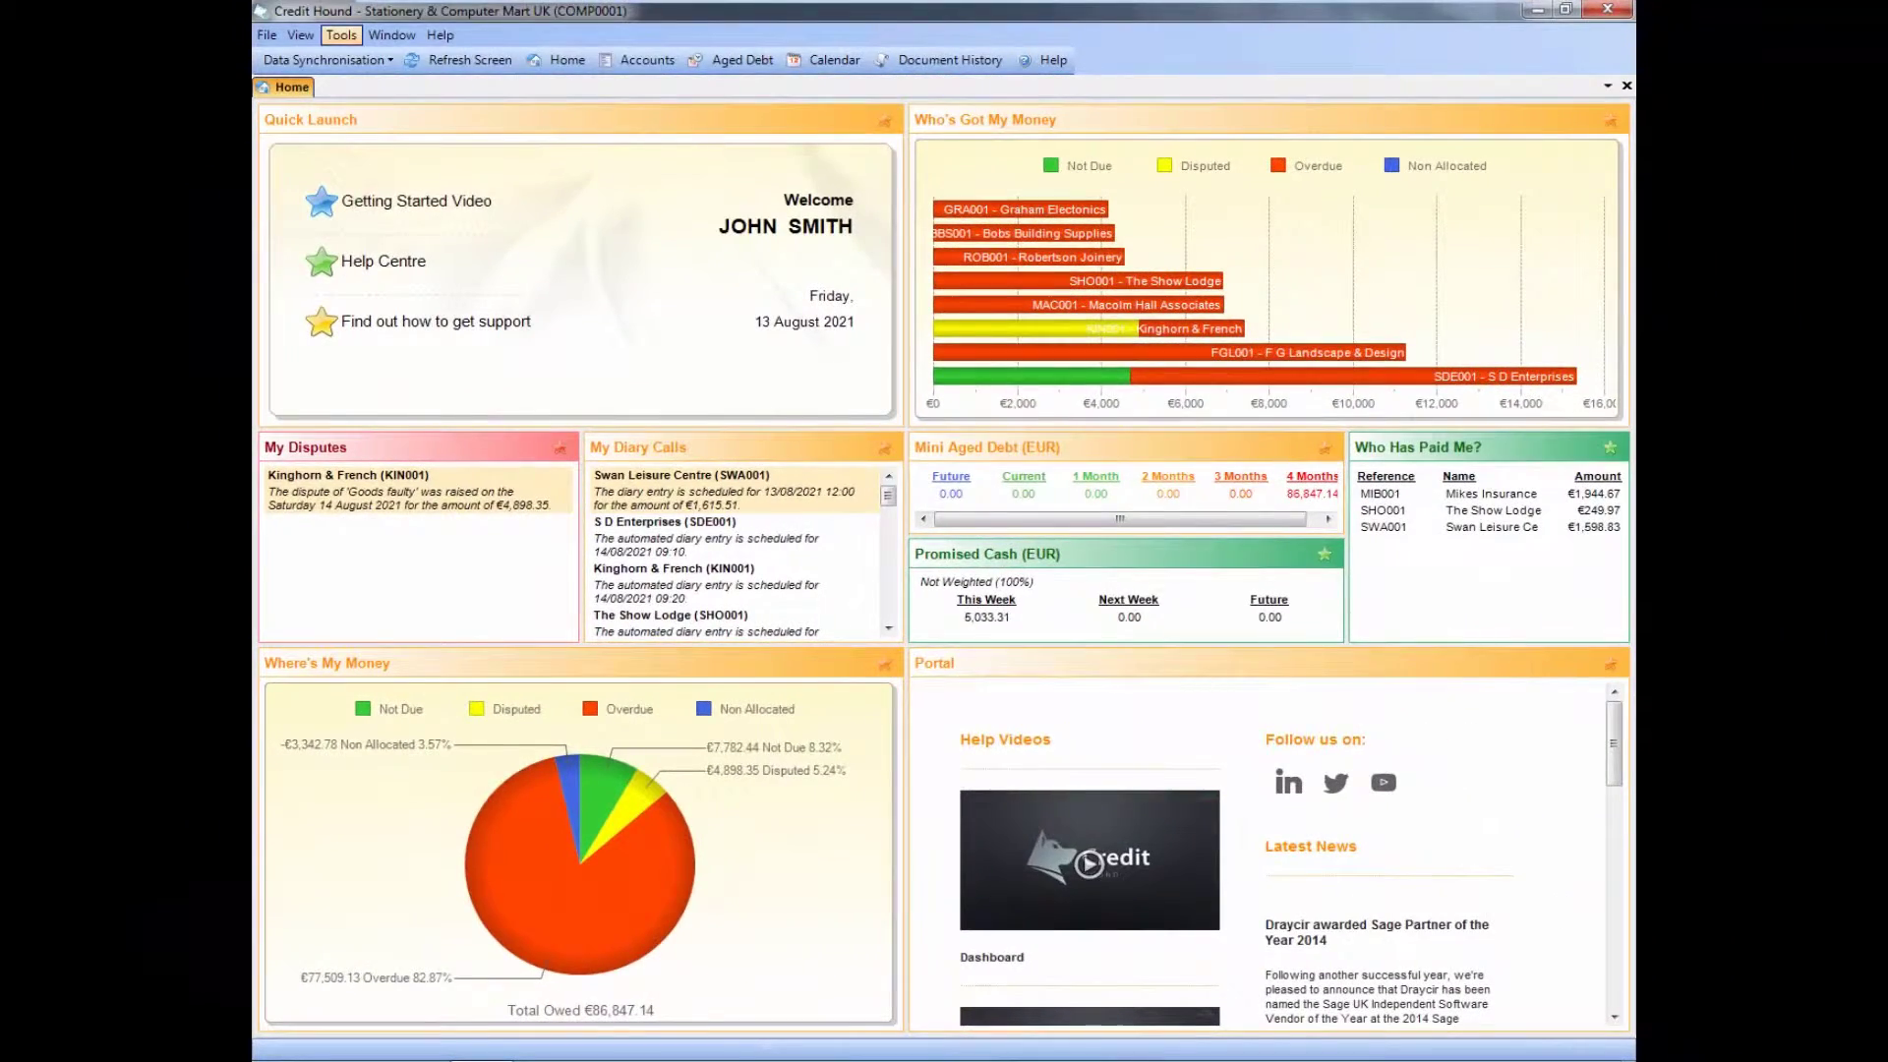
left_click(341, 33)
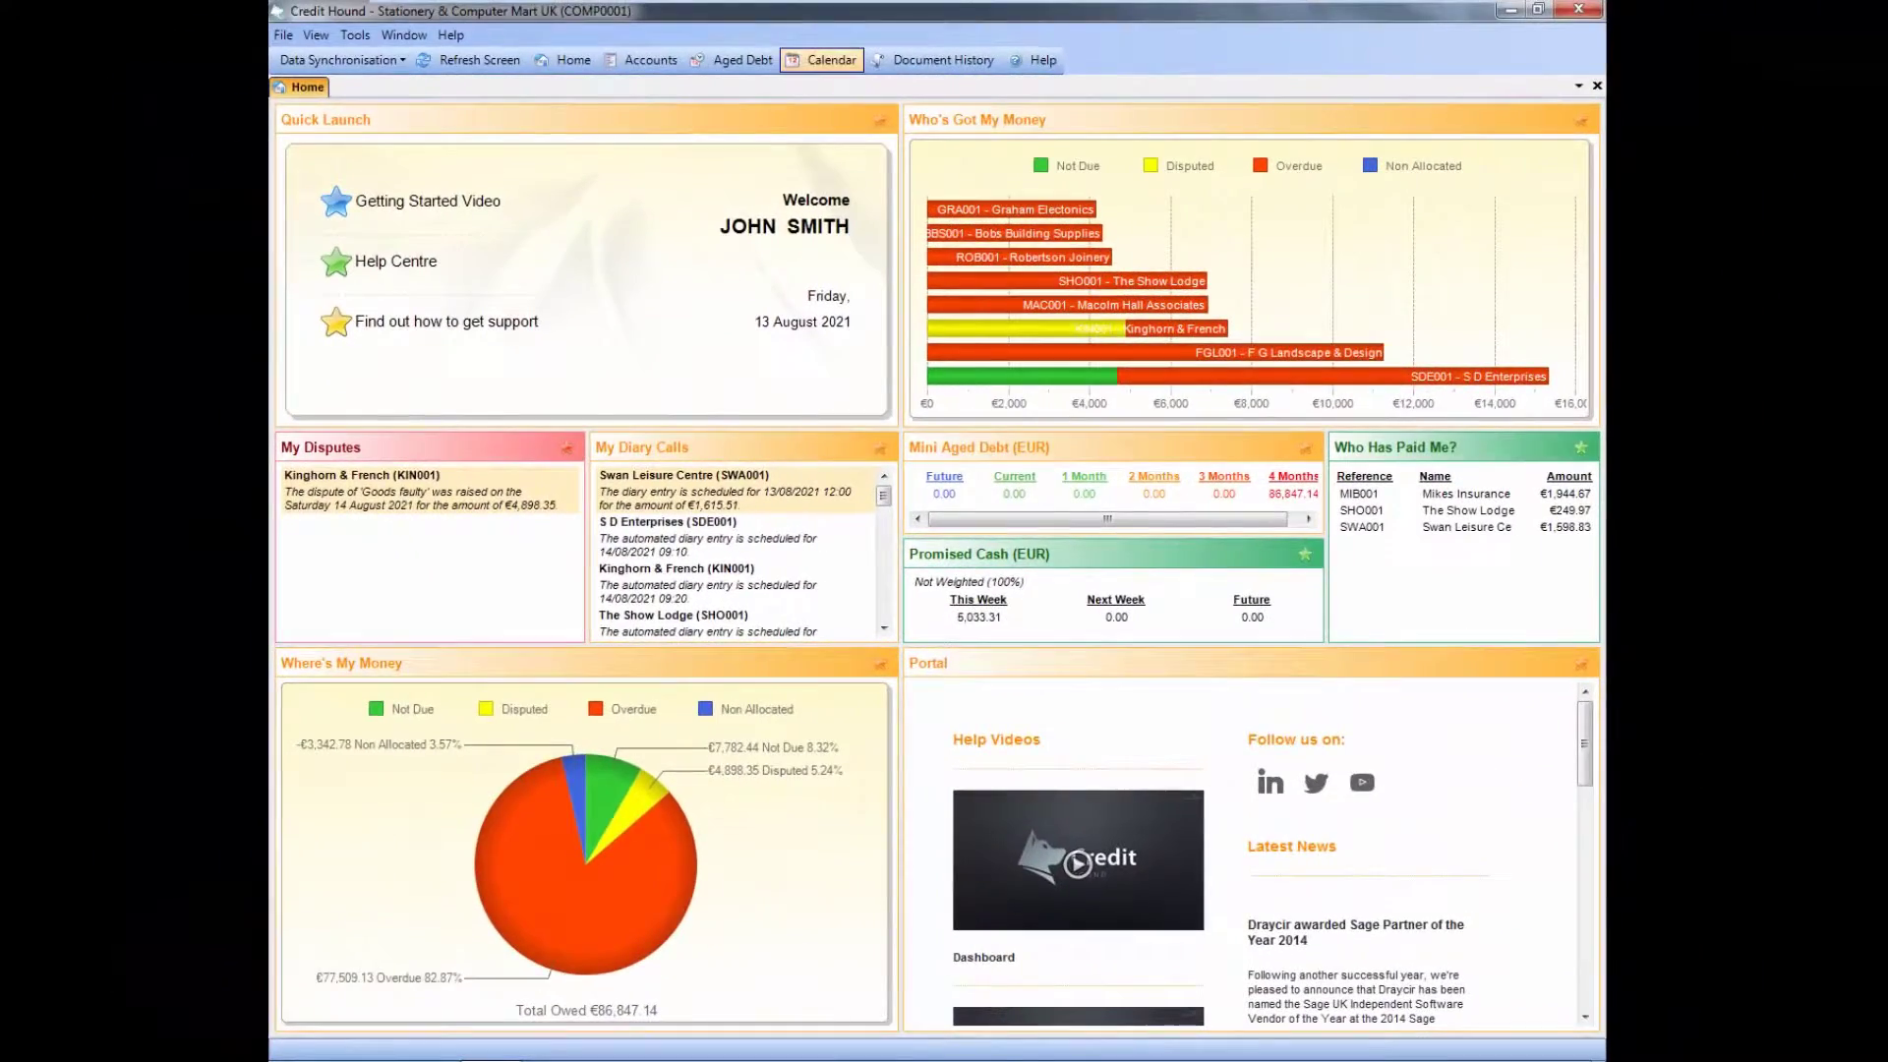
left_click(822, 60)
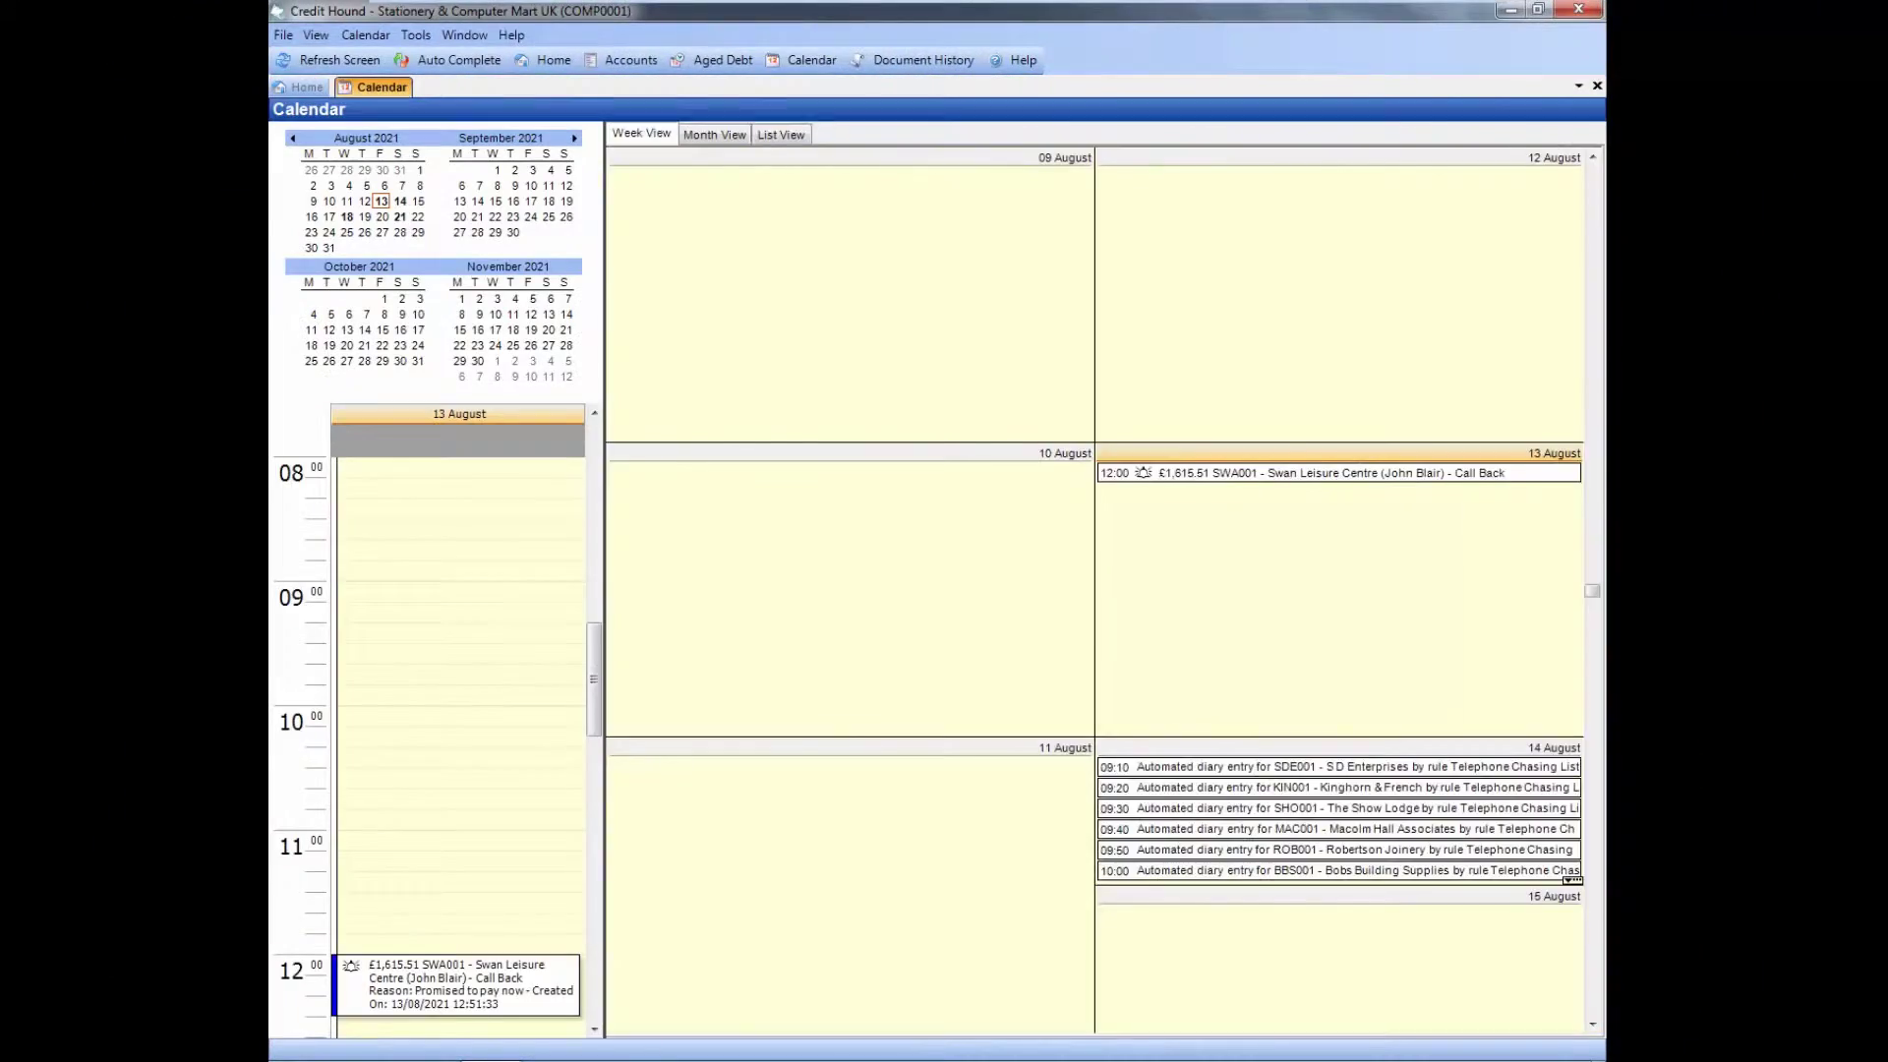
left_click(779, 132)
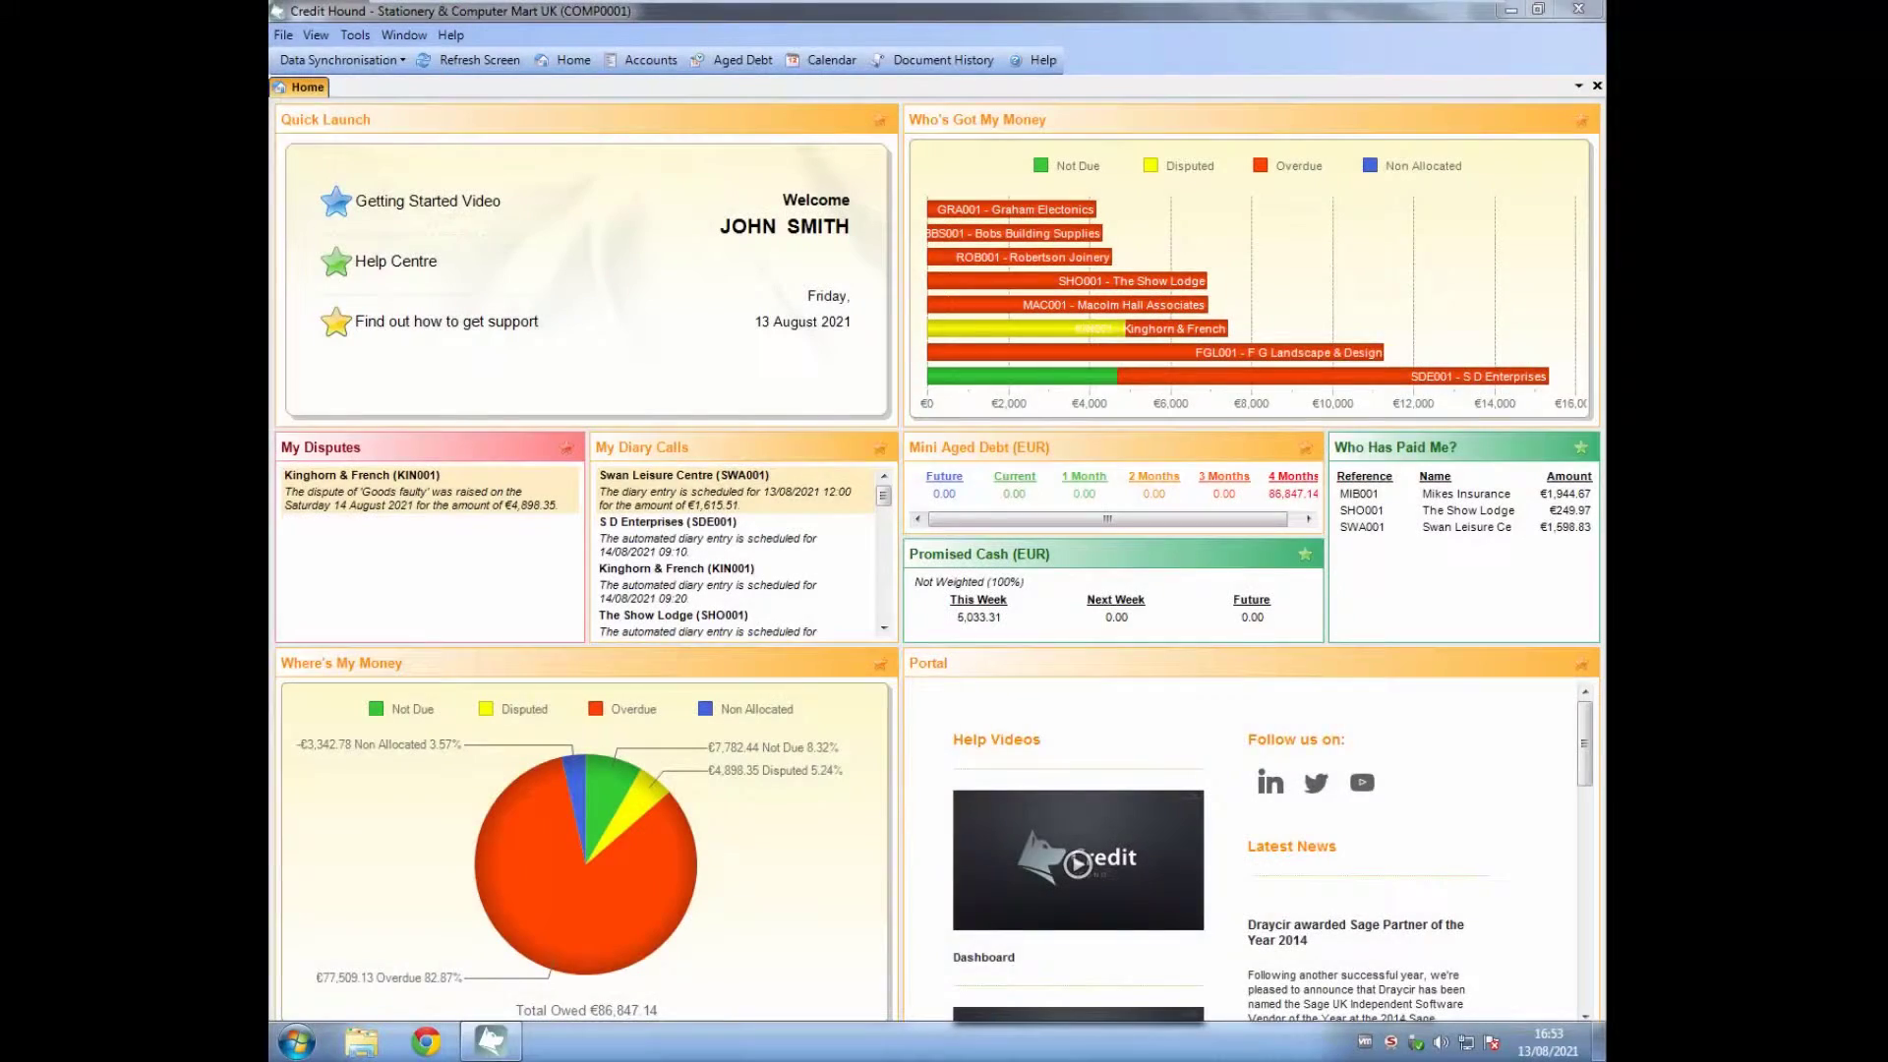
Review the Distribution Settings window maximised to full screen
left_click(355, 35)
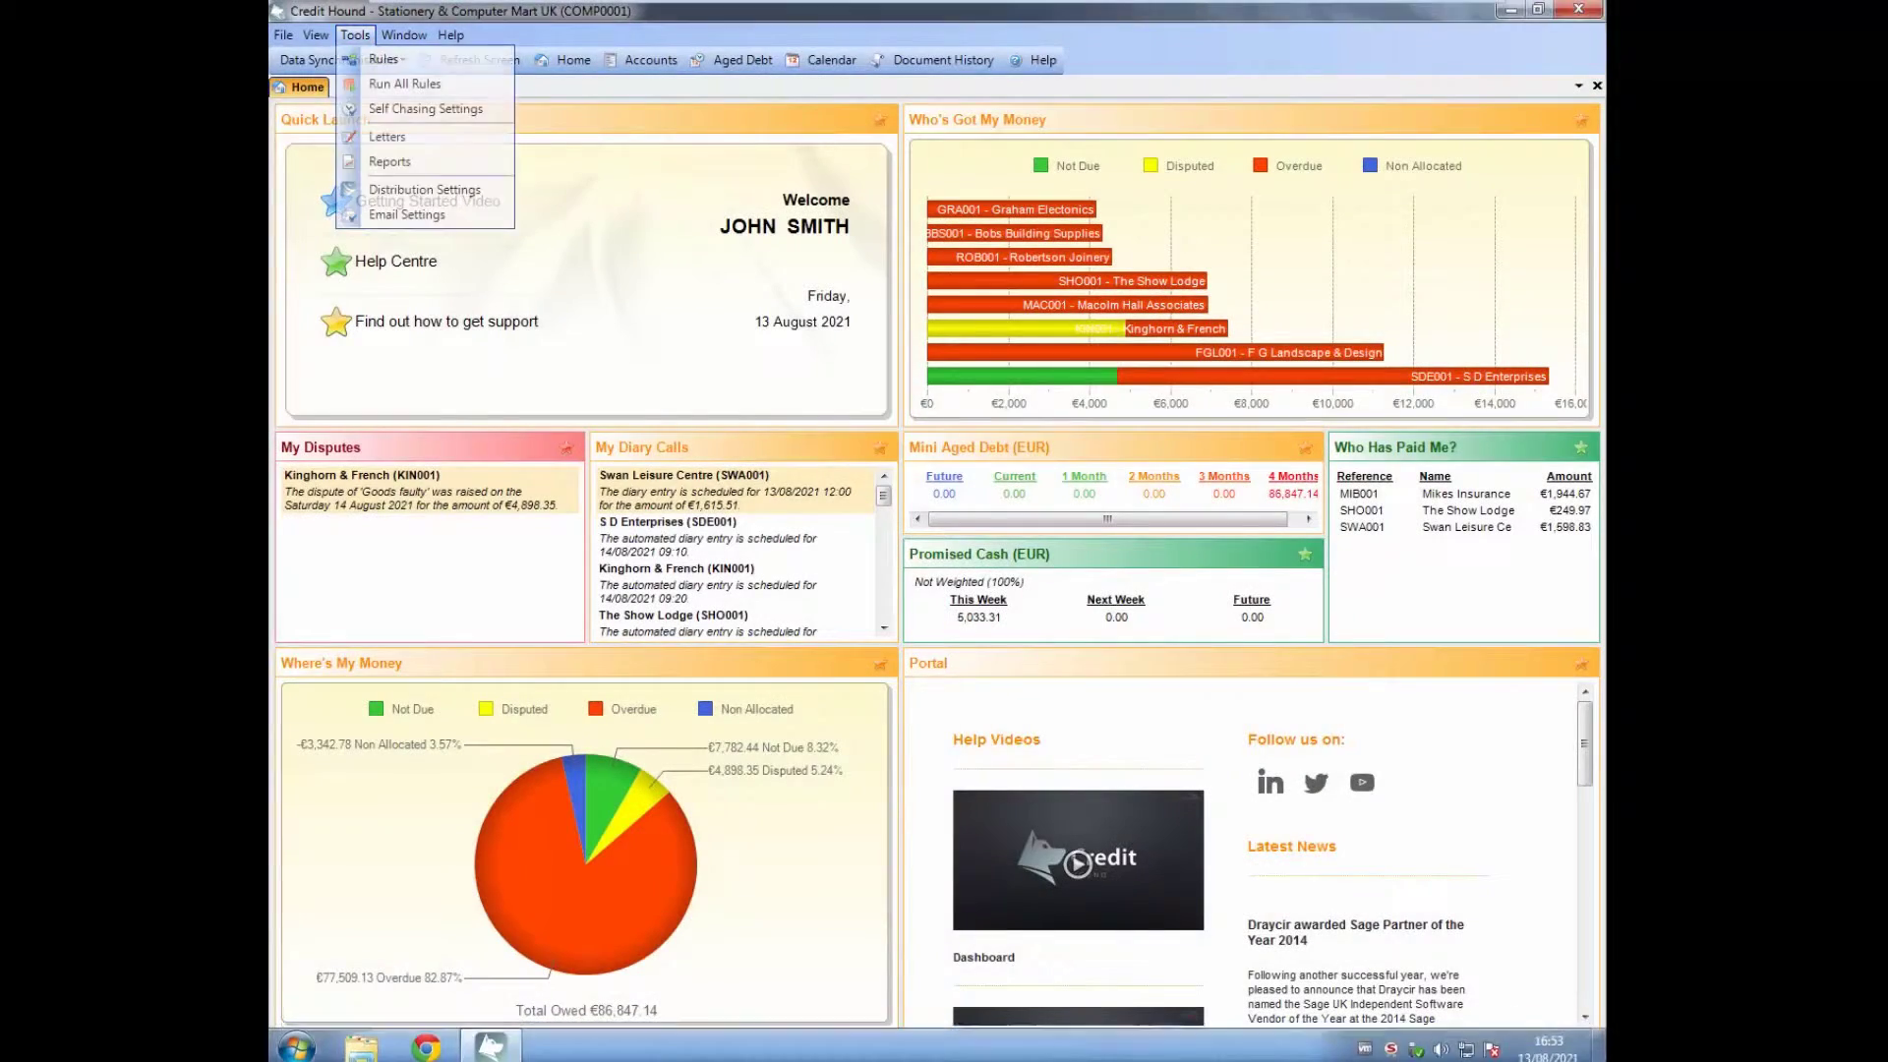
left_click(426, 189)
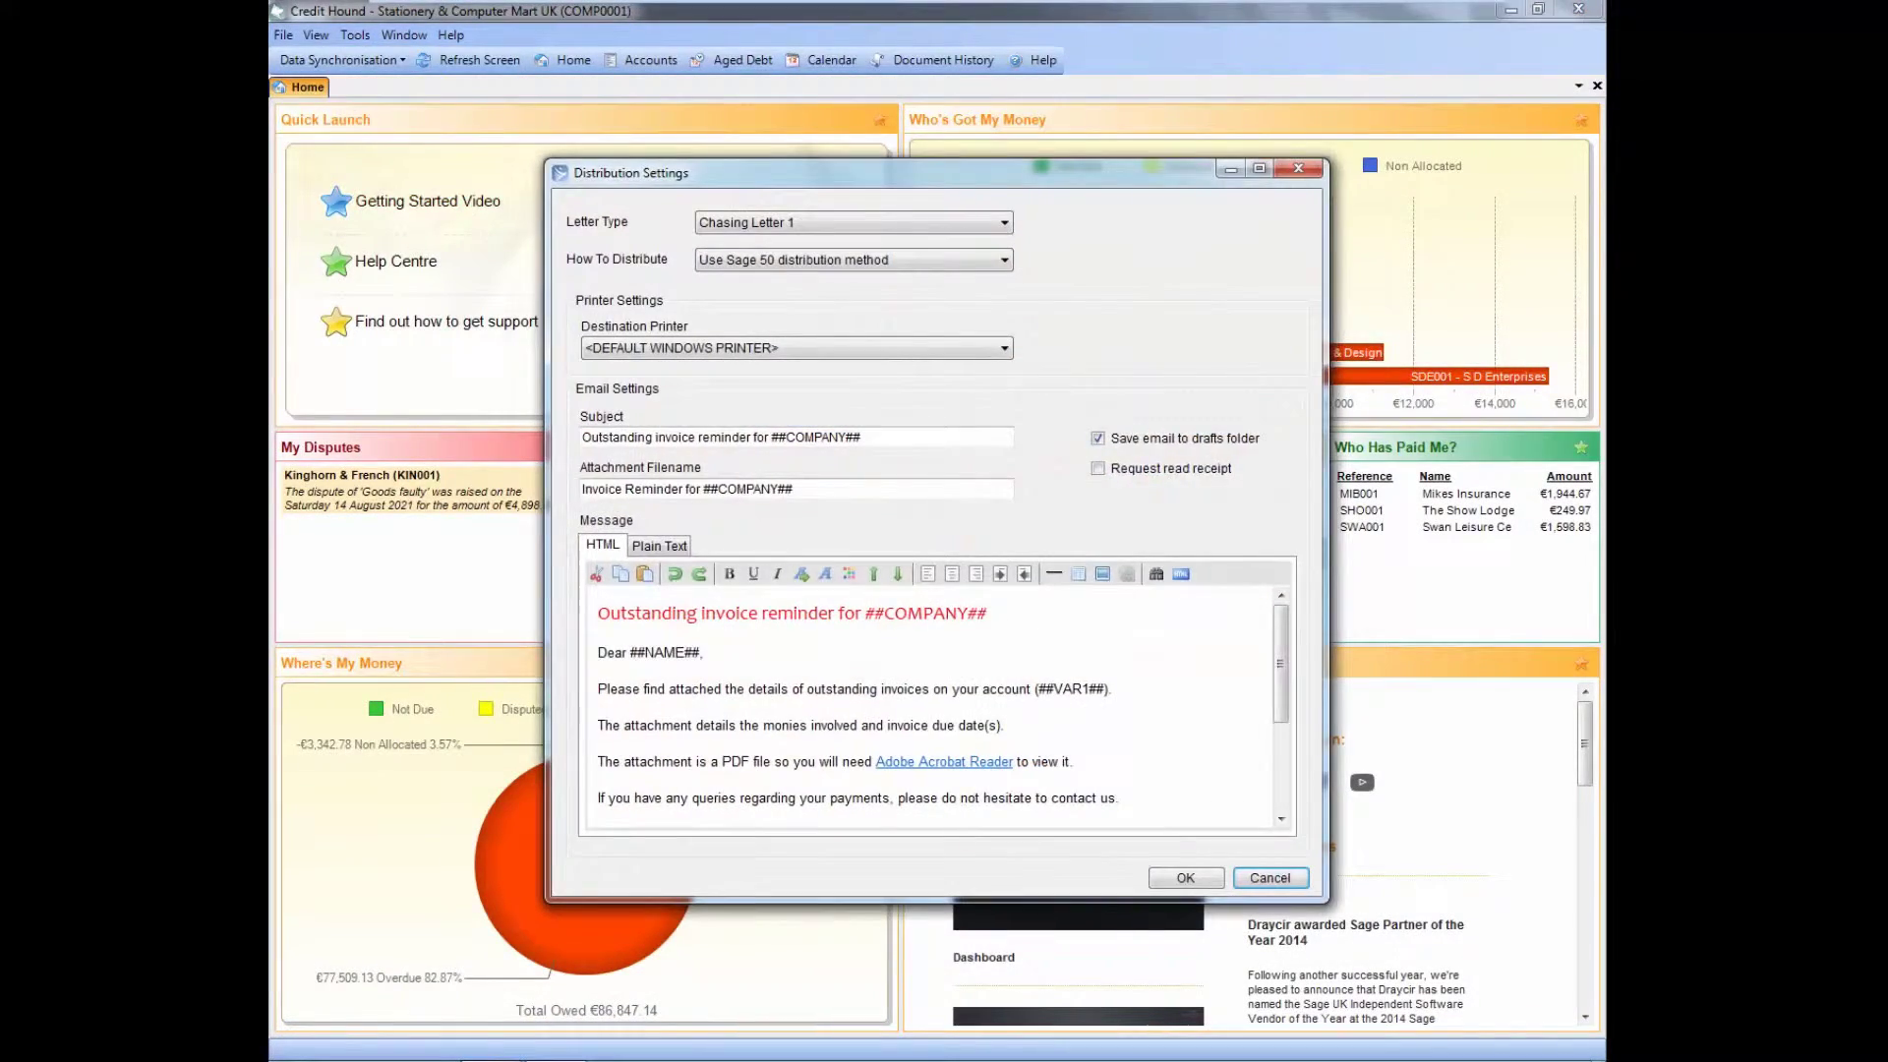
left_click(1259, 168)
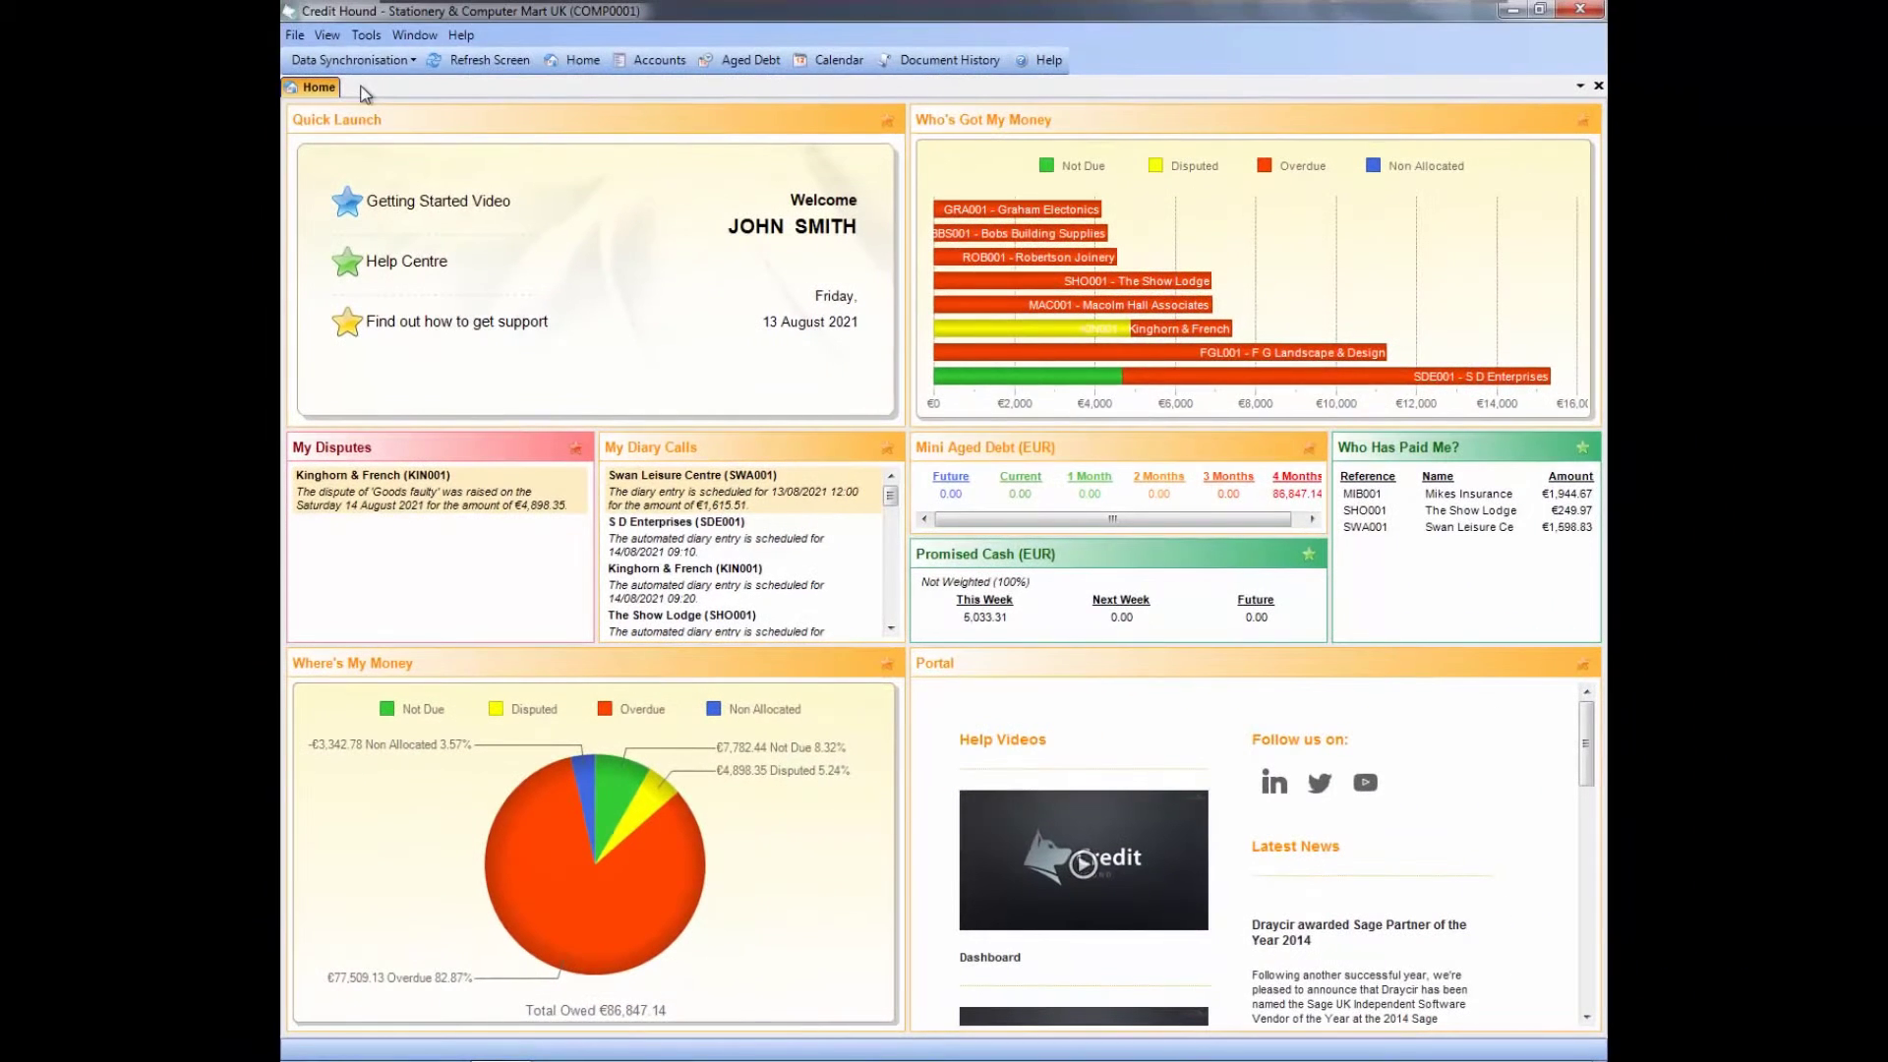
Set the Email Program to Webmail and enter the Gmail user name and password
left_click(367, 34)
left_click(427, 213)
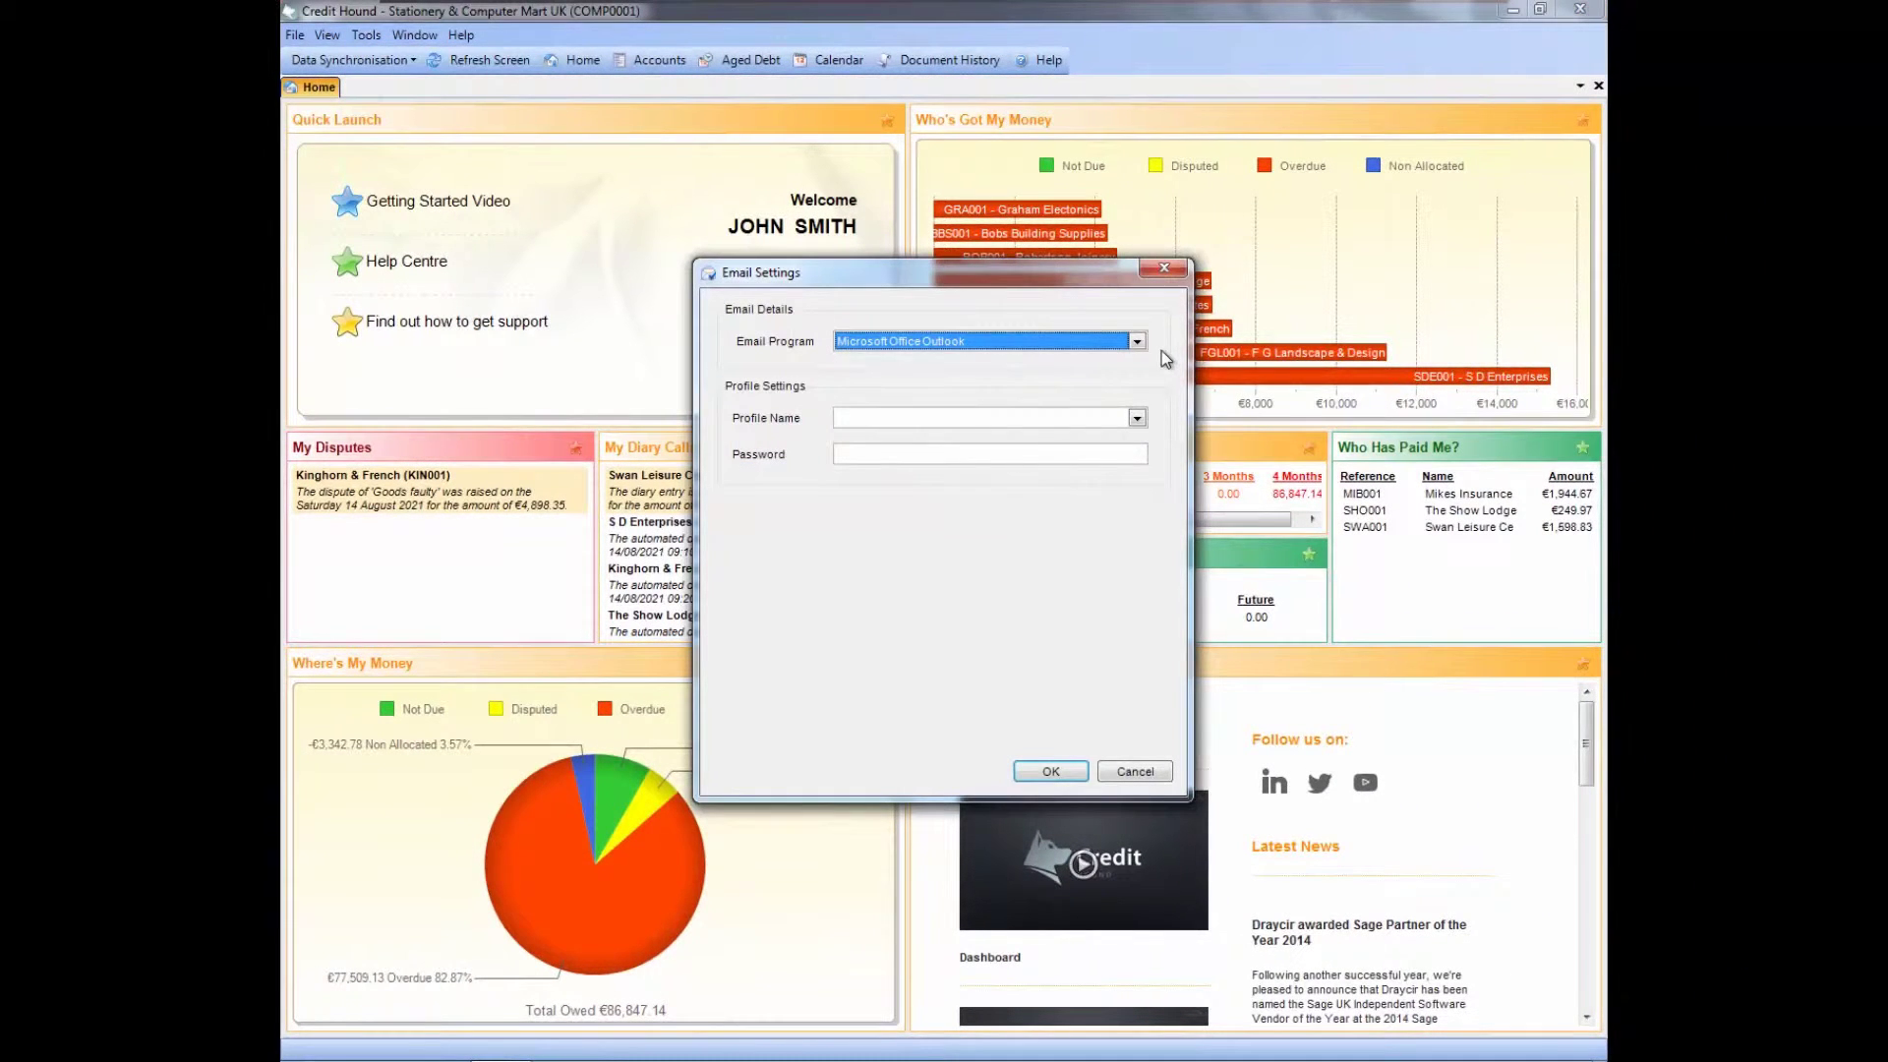
left_click(1137, 342)
left_click(1138, 383)
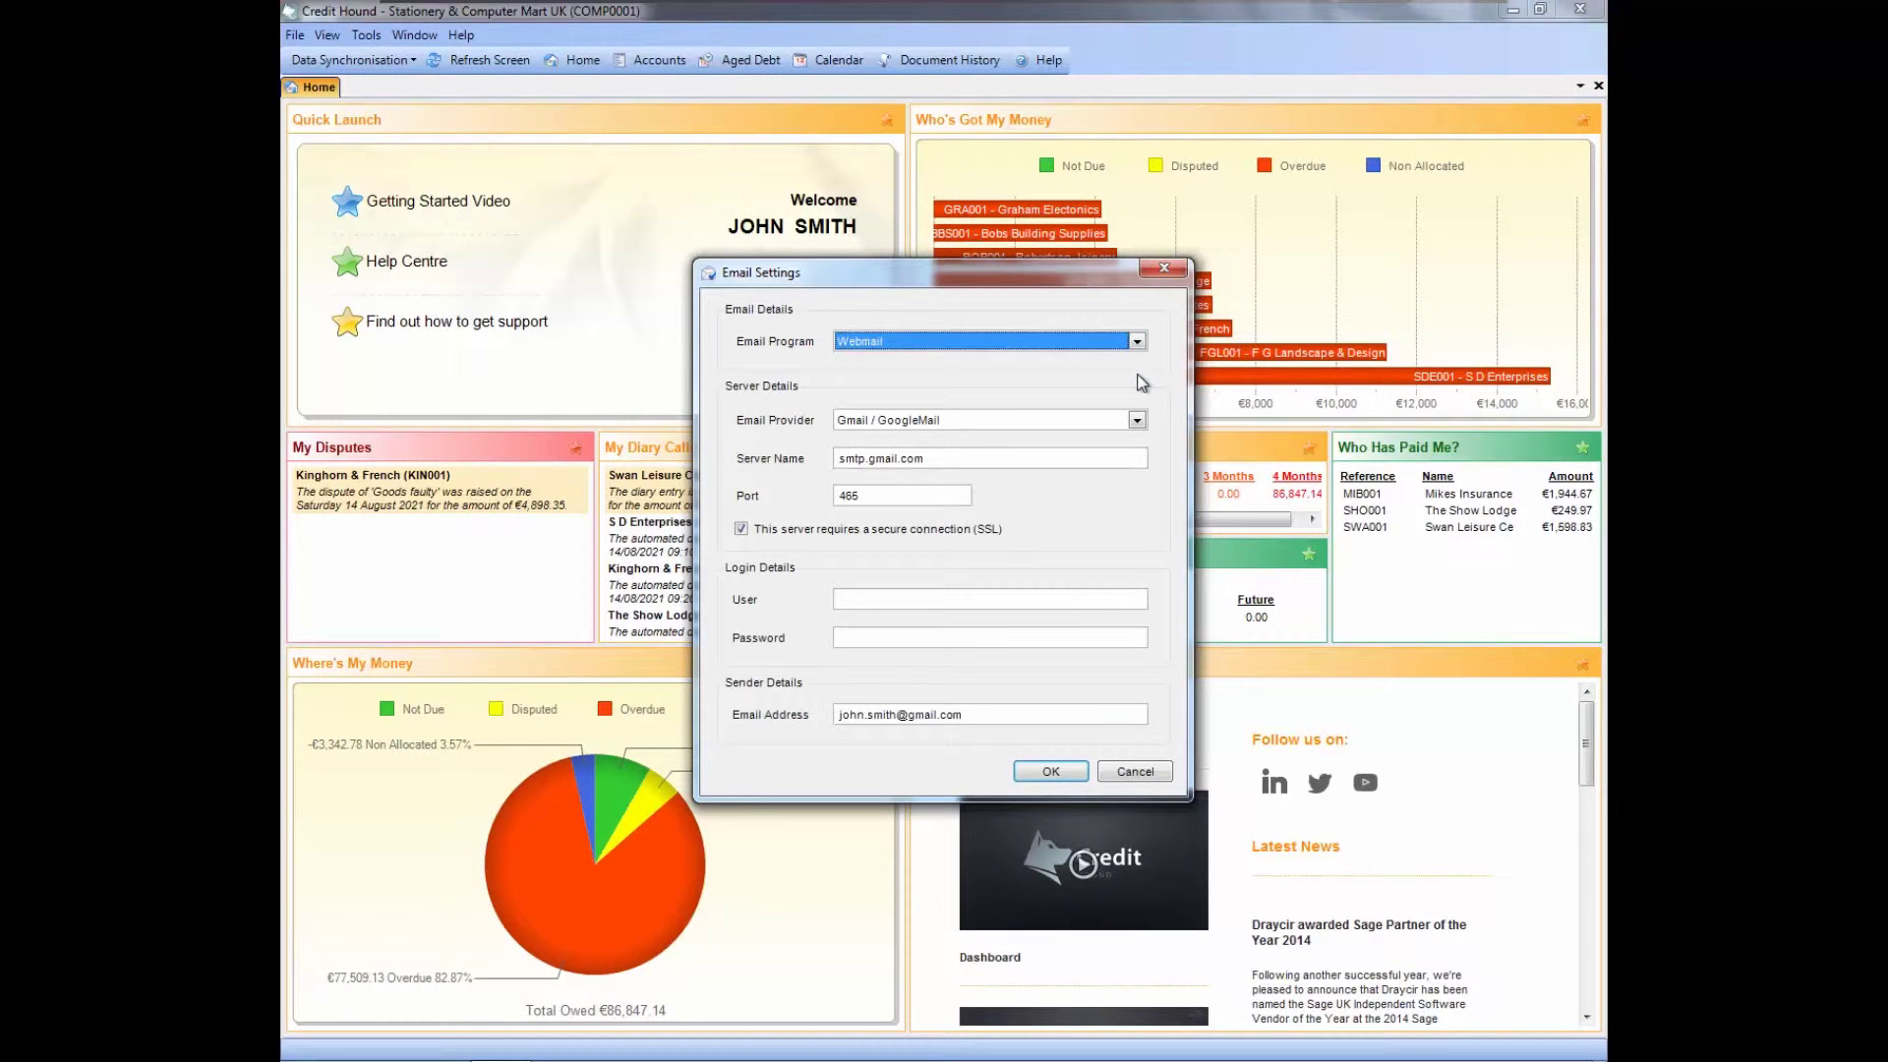
left_click(1051, 596)
type("John Smith")
key("Tab")
type("*******")
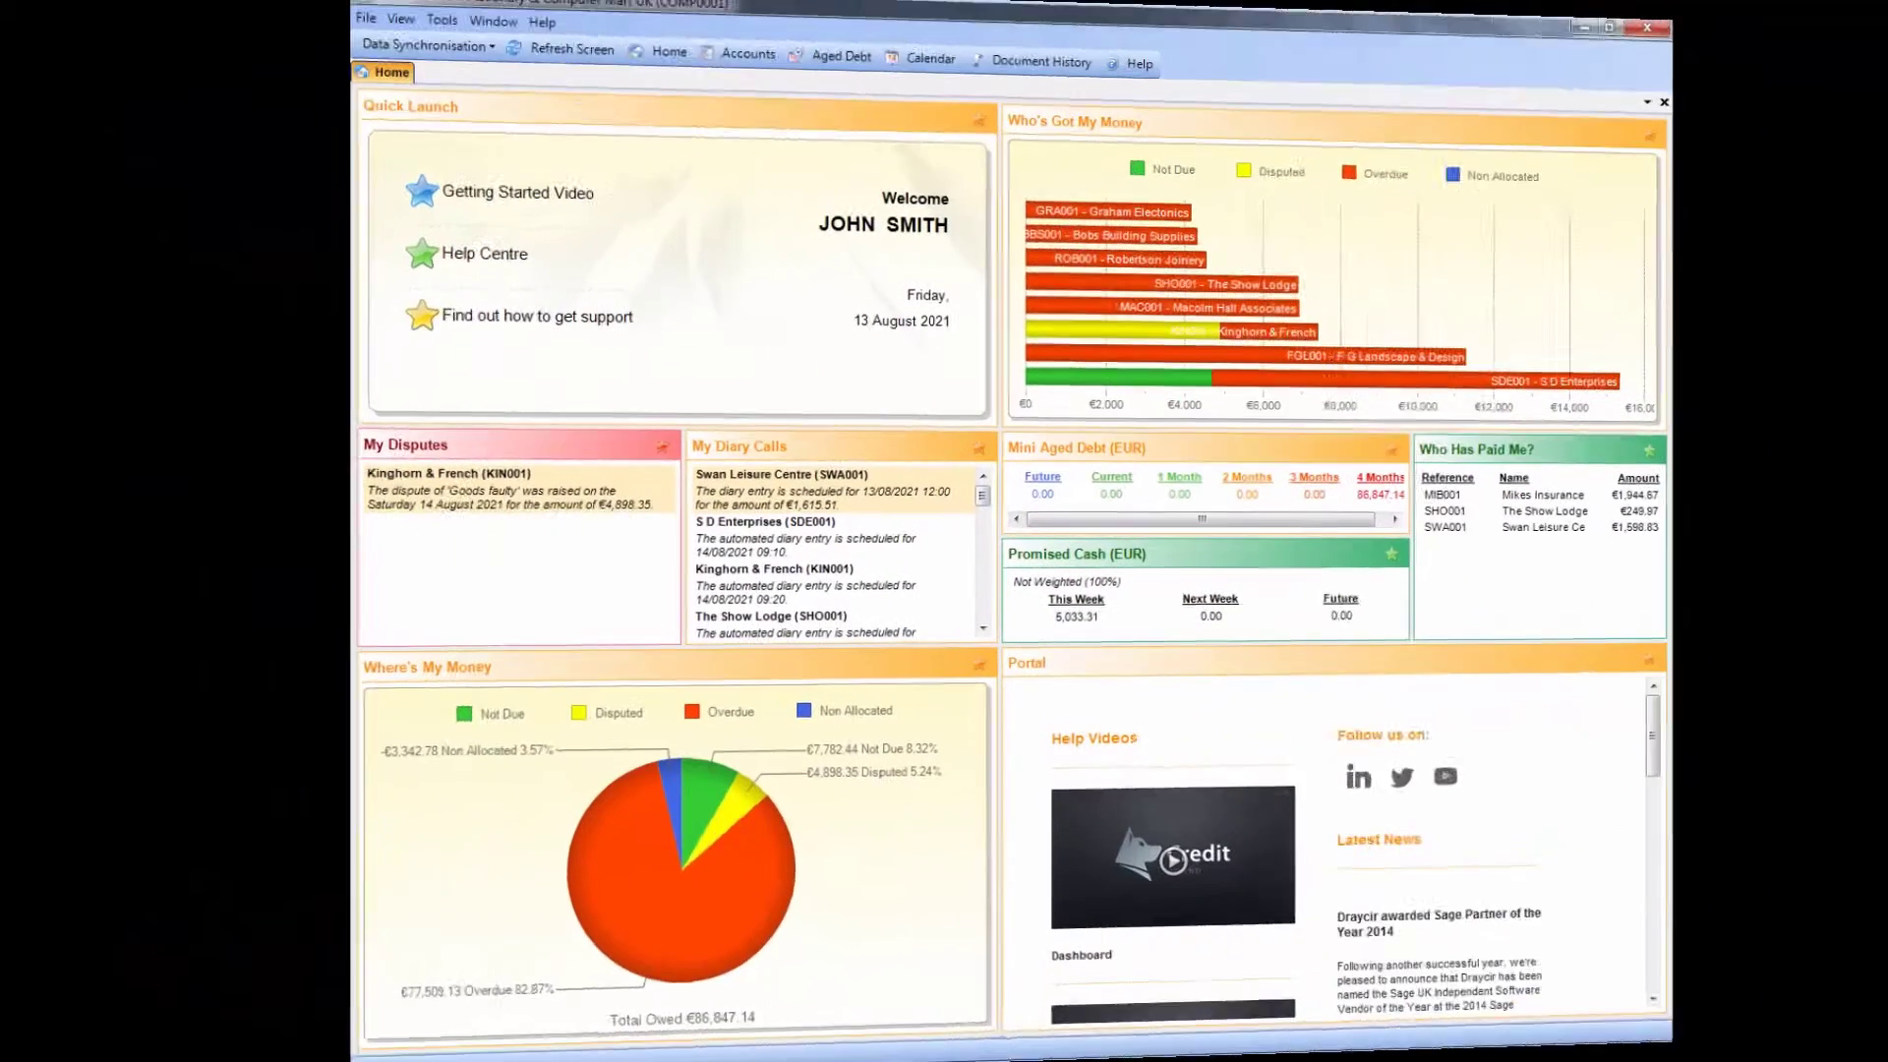
Run the Accounts Summary report from the Reports list
left_click(354, 35)
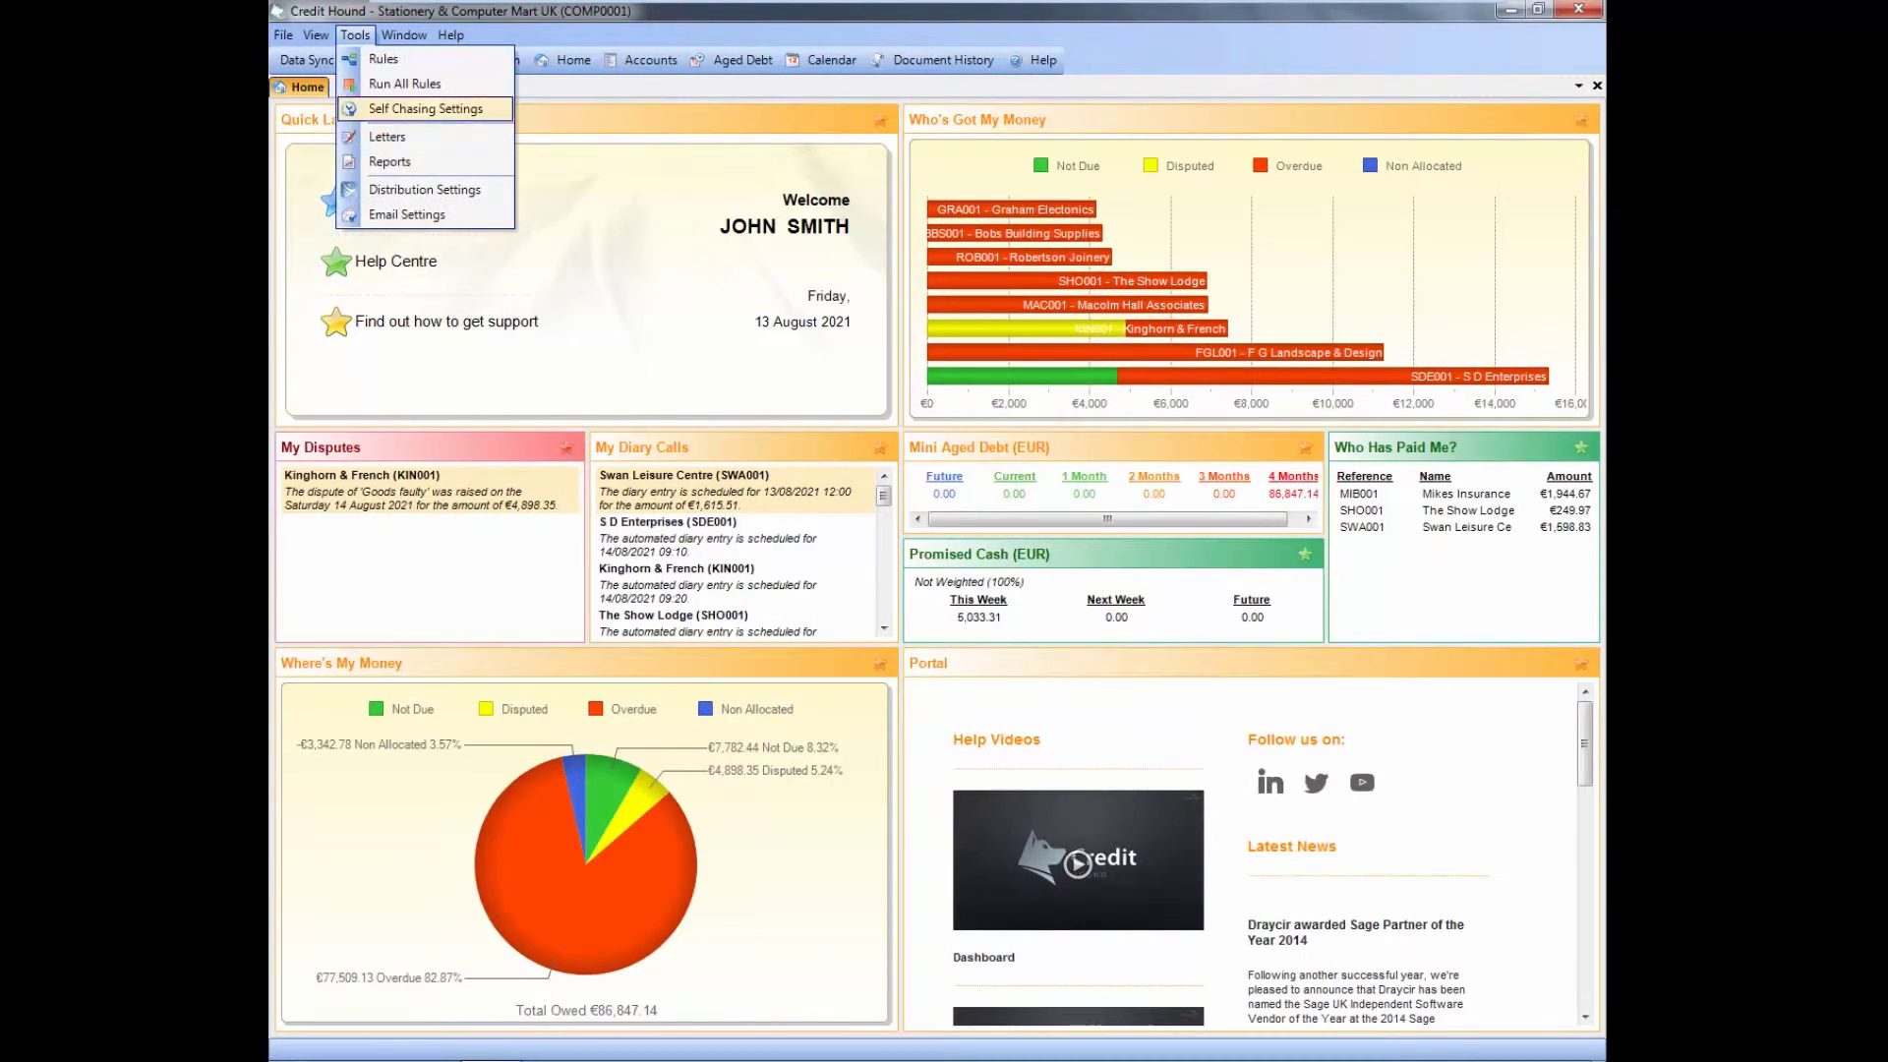
left_click(389, 161)
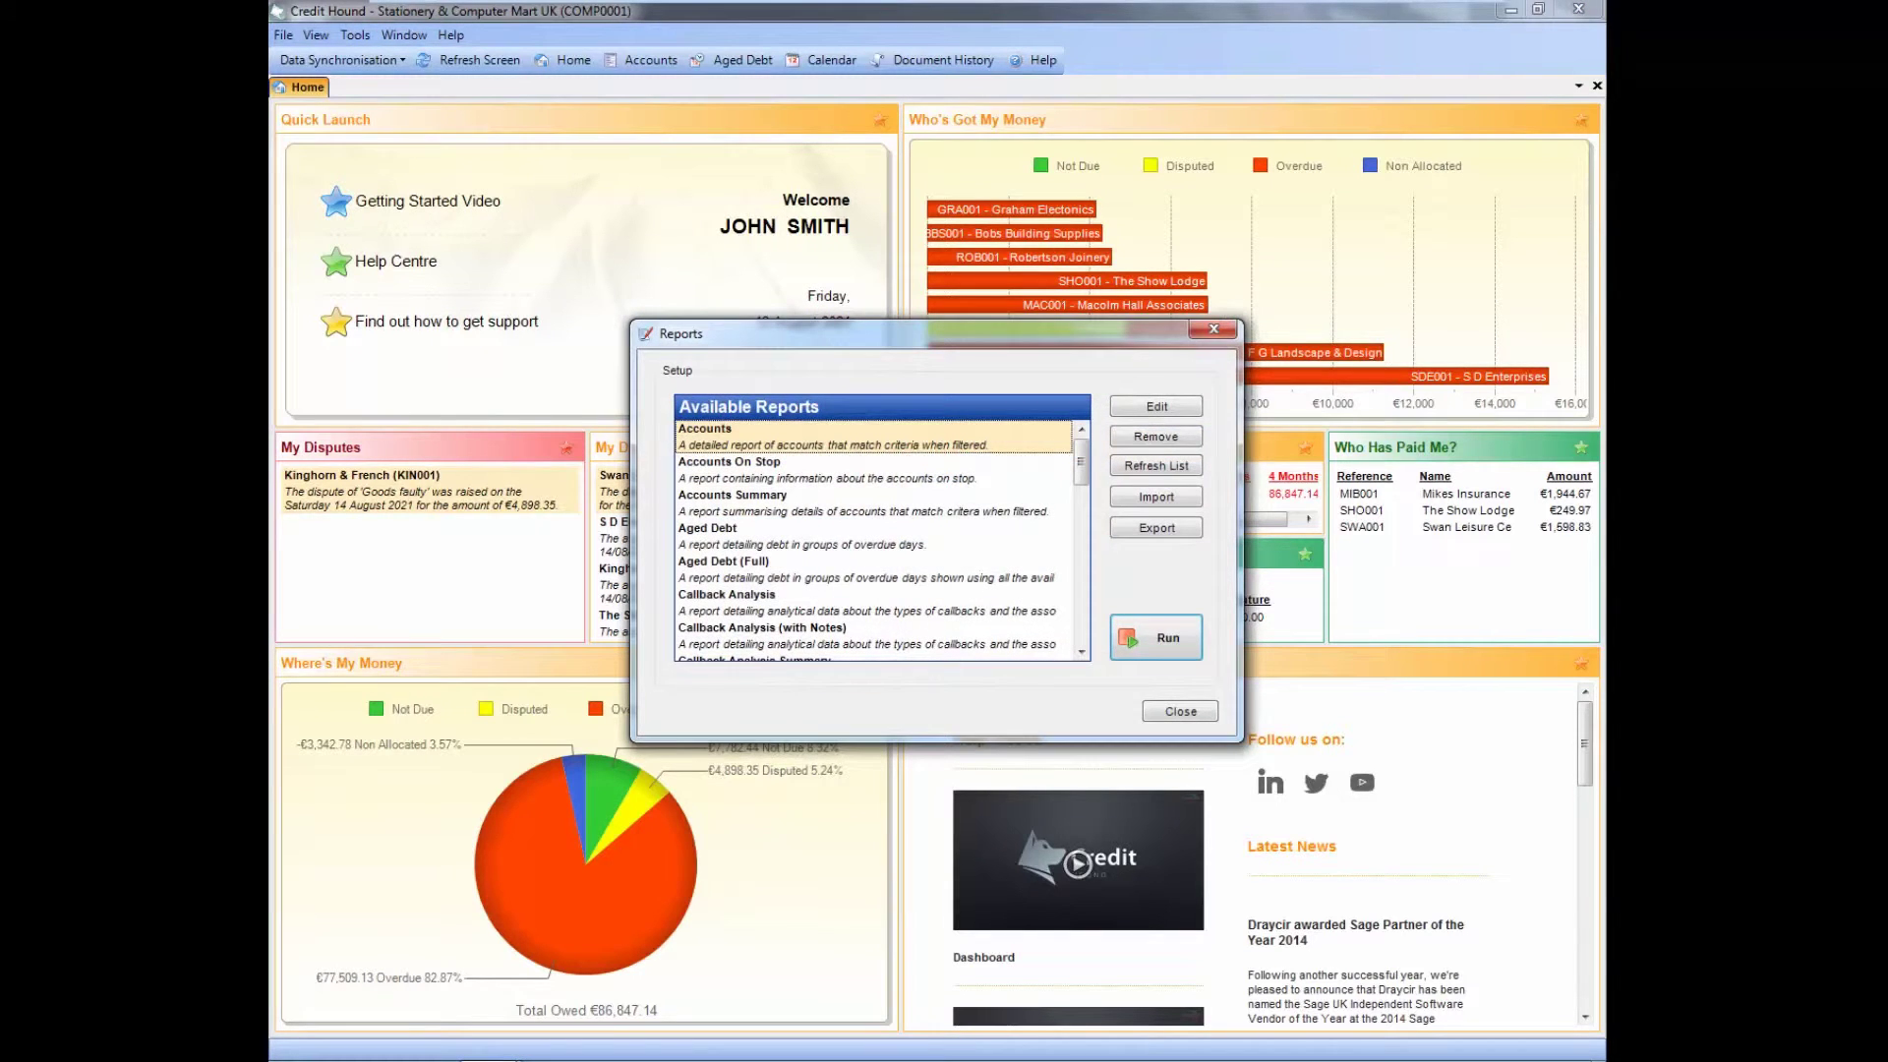
key("Down")
key("Down")
key("Return")
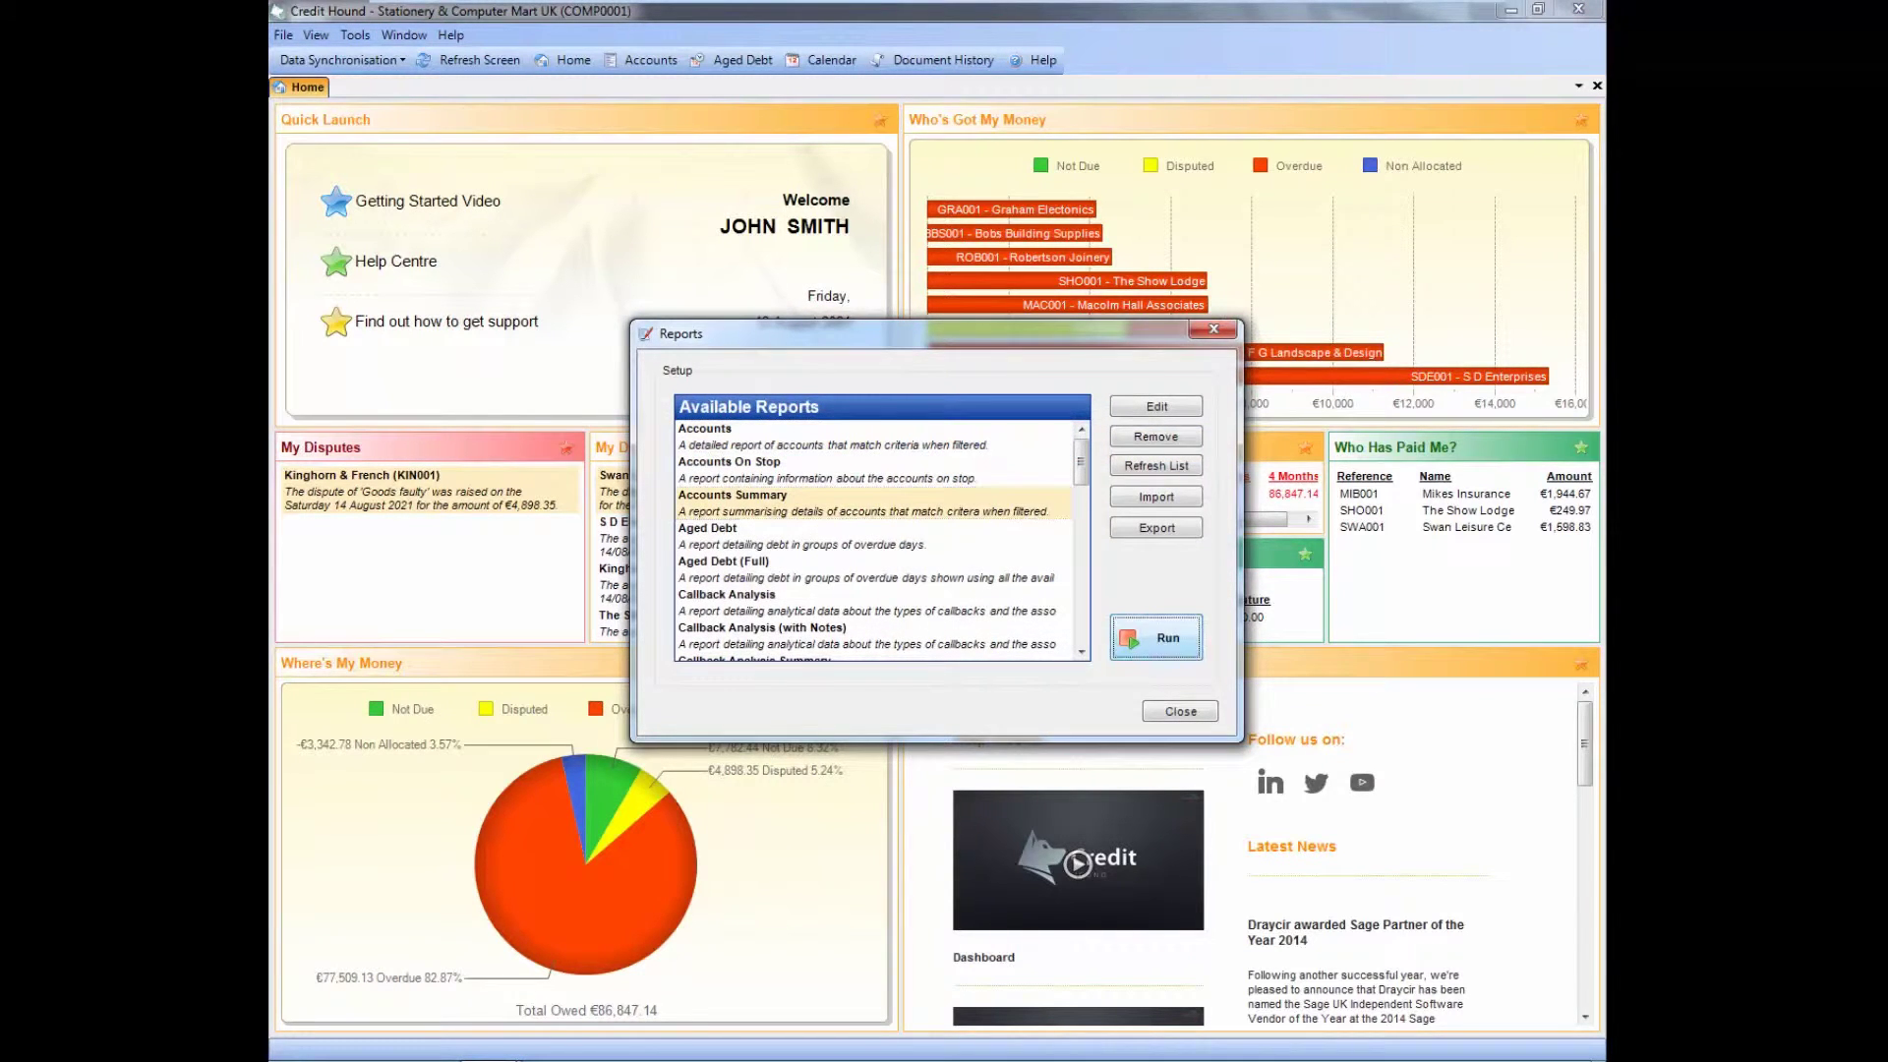
Filter the report to balance 1000 and 30 overdue days, preview it, then close the preview
left_click(706, 468)
left_click(1035, 467)
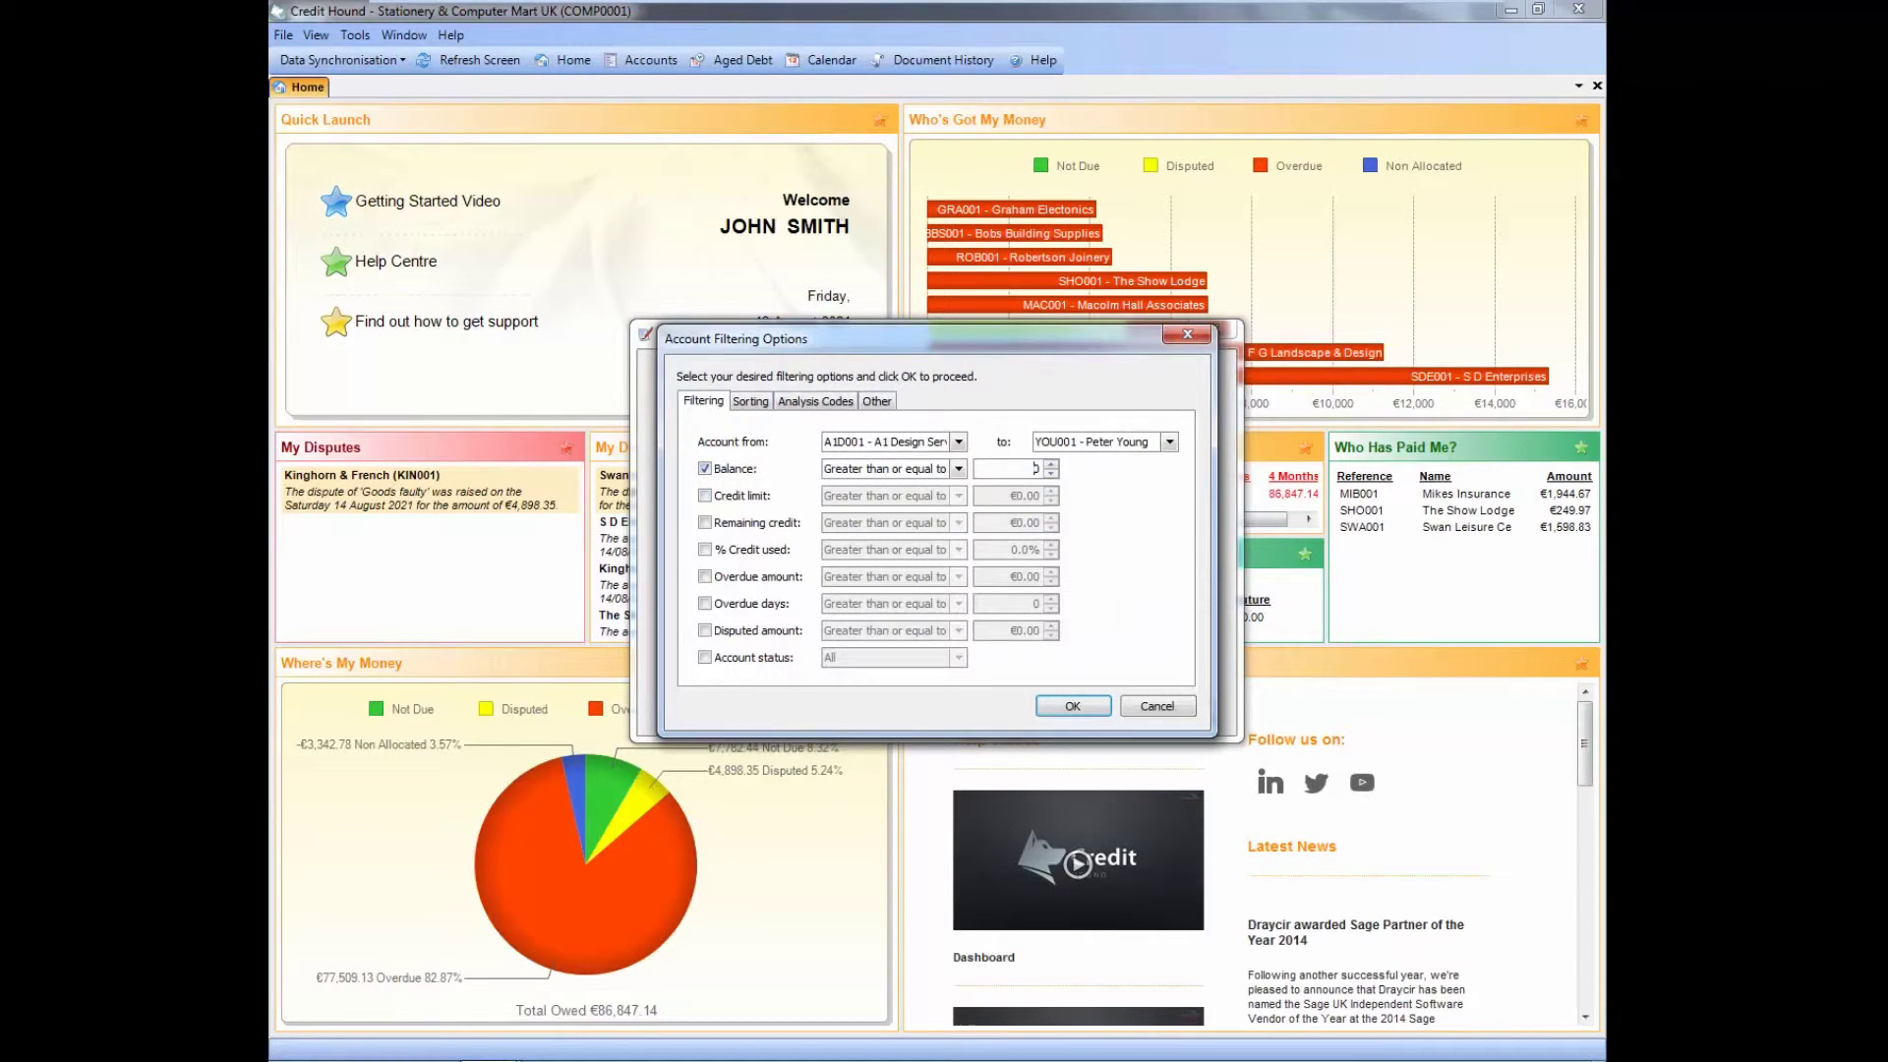
type("1000")
left_click(706, 604)
left_click(1035, 603)
type("30")
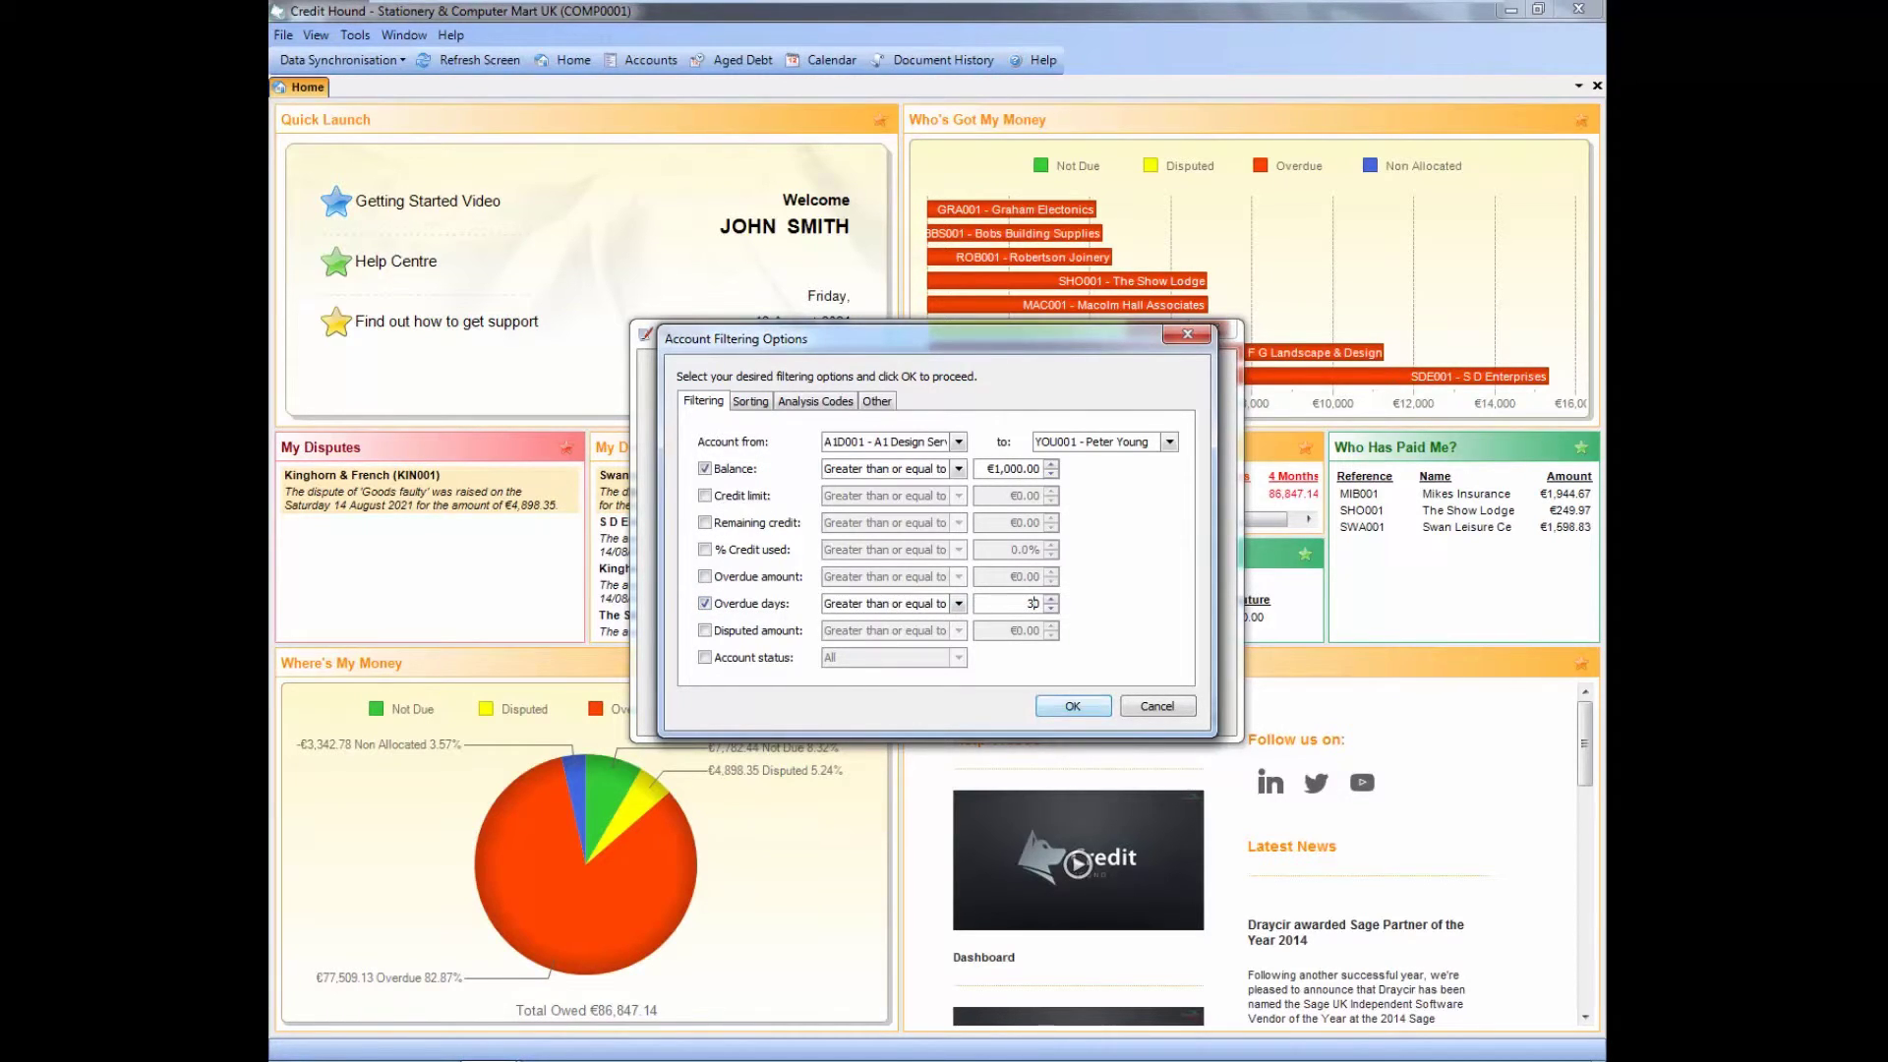
left_click(1072, 705)
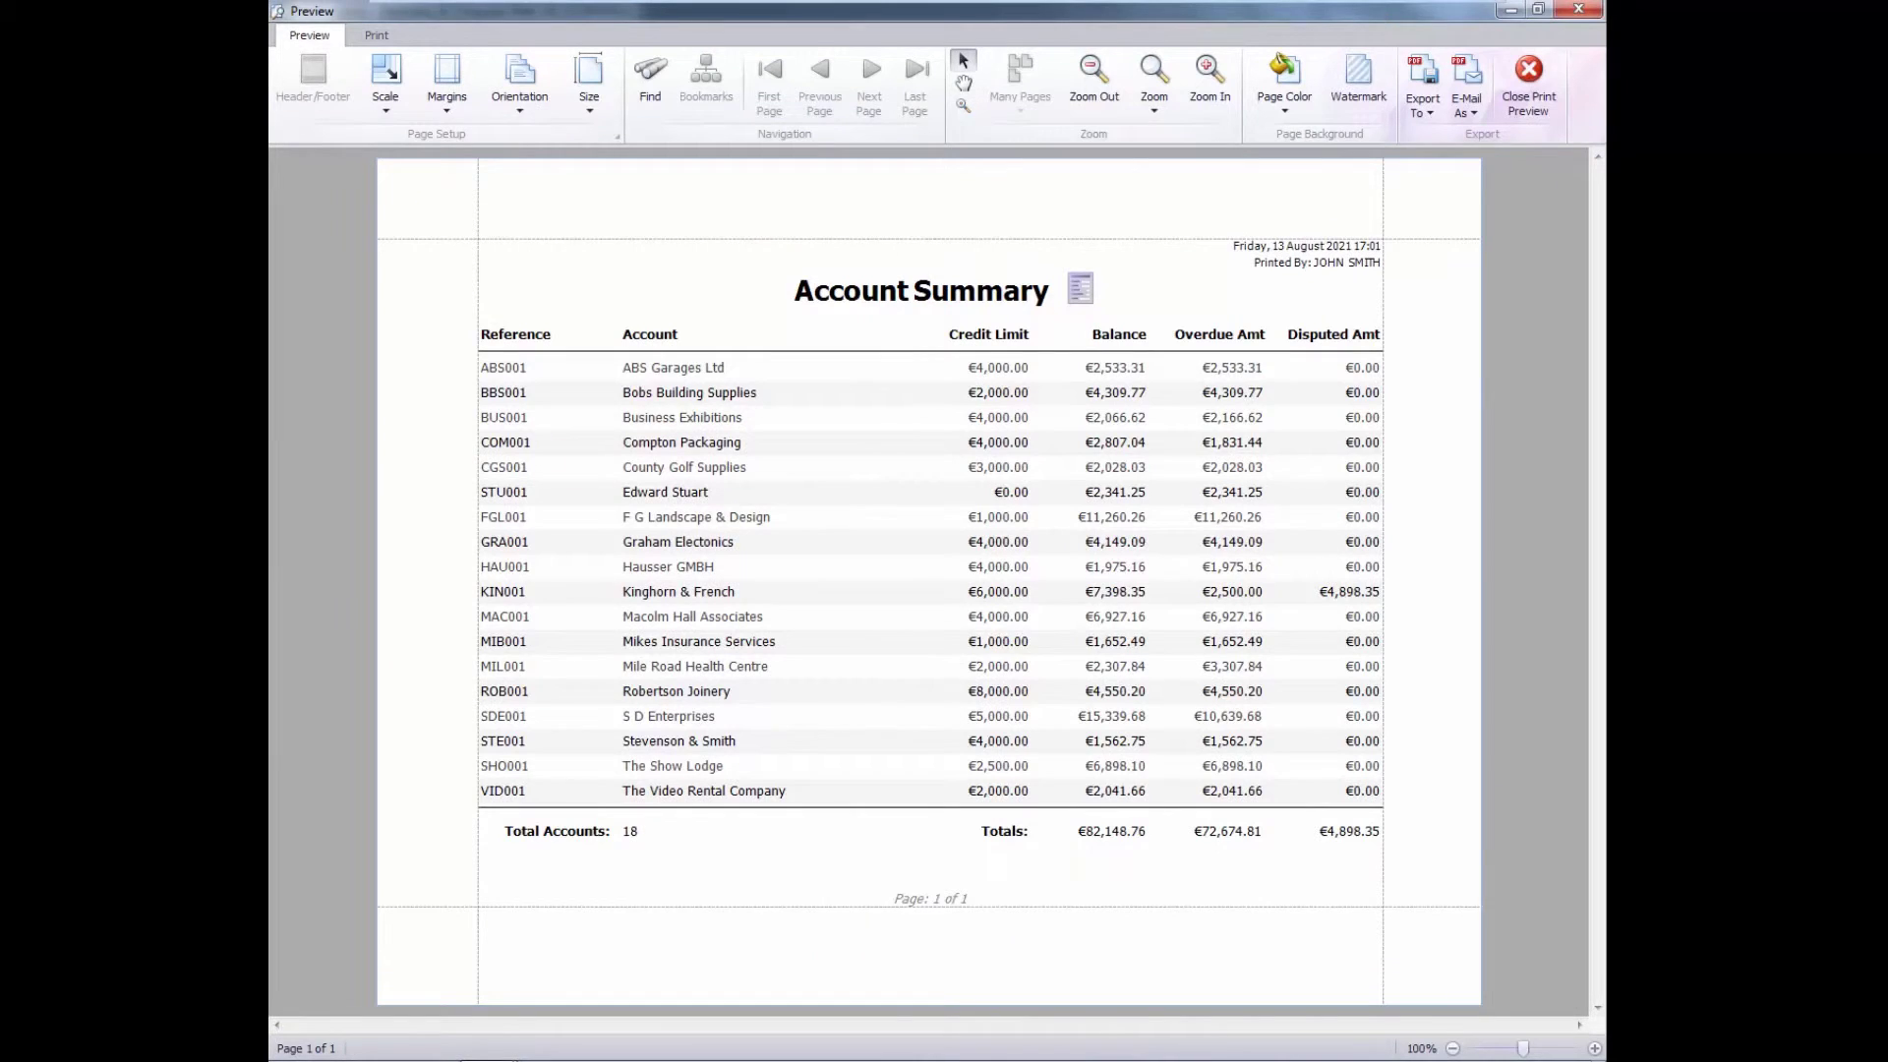
left_click(1529, 81)
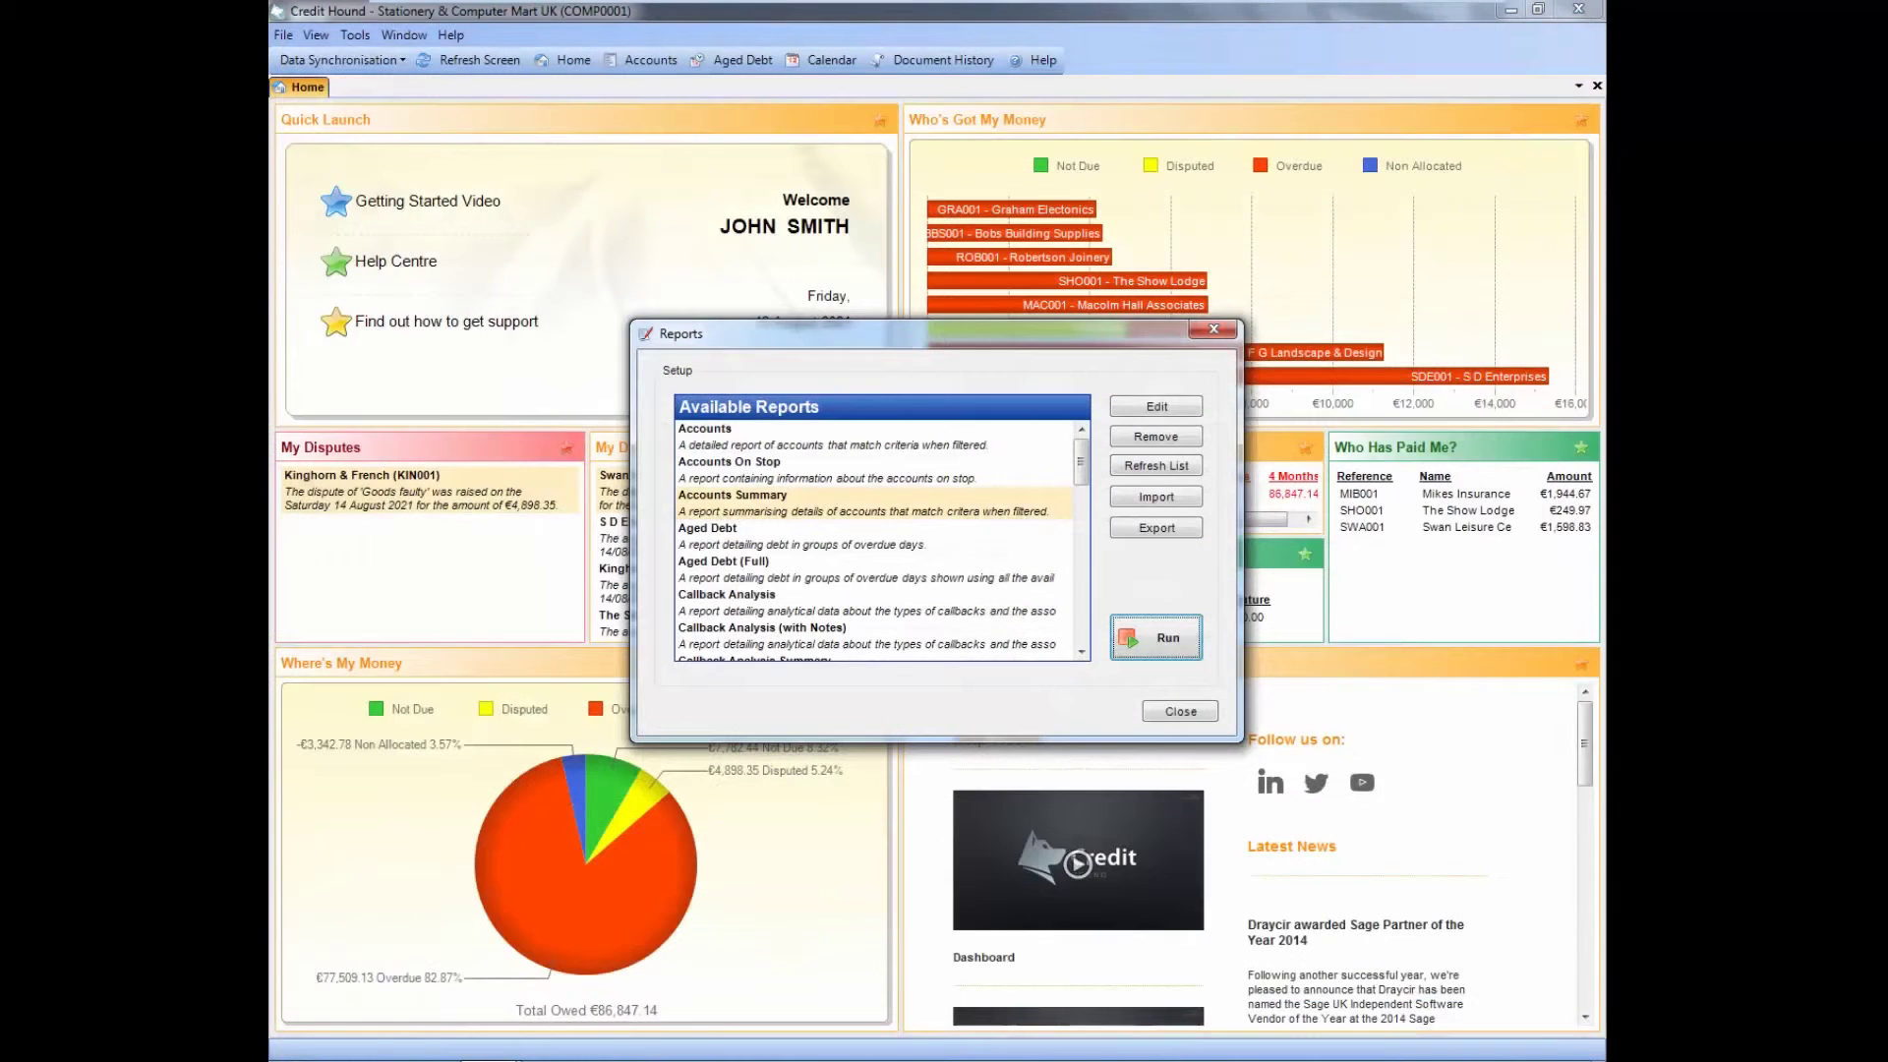